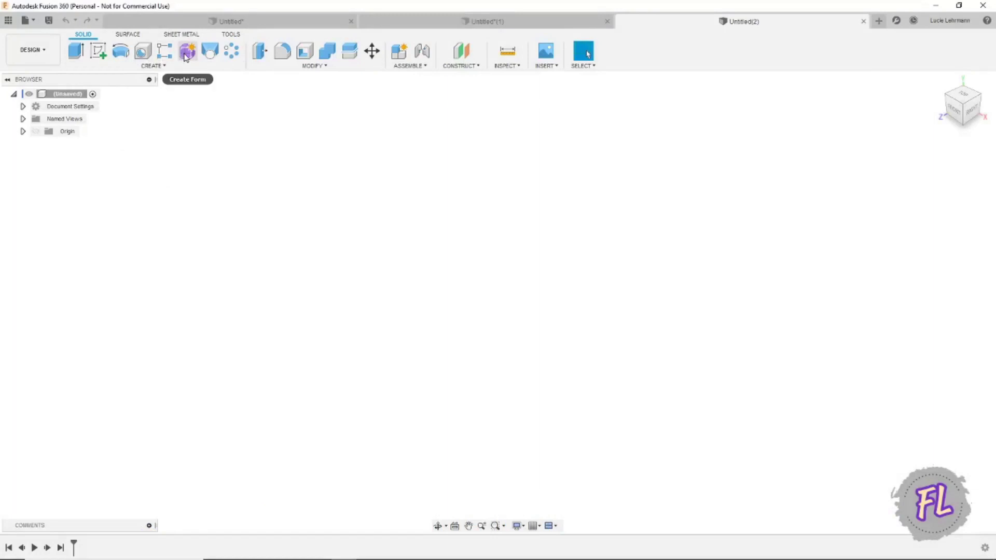
# Create a form containing a 100 mm diameter sphere centred at the origin on the XY plane
pyautogui.click(187, 52)
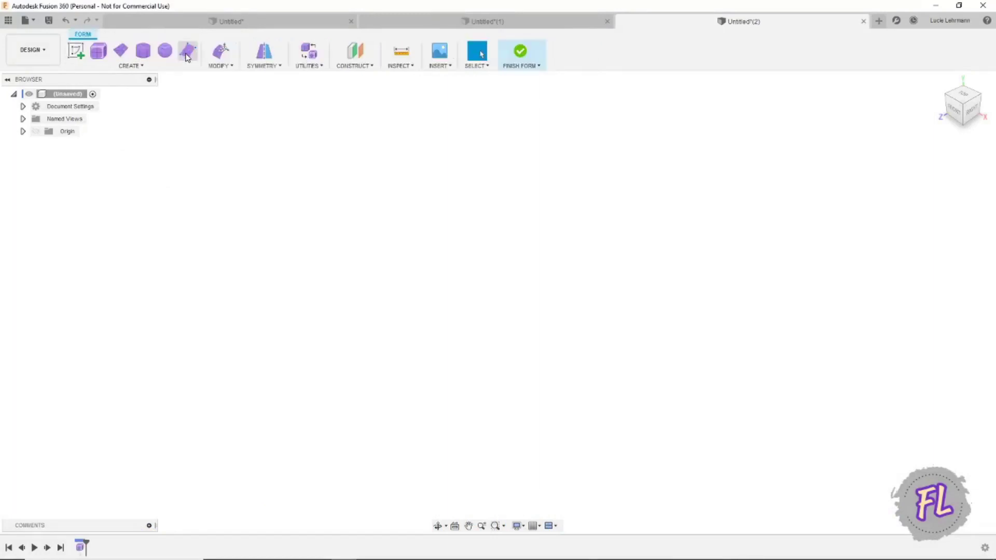
pyautogui.click(154, 67)
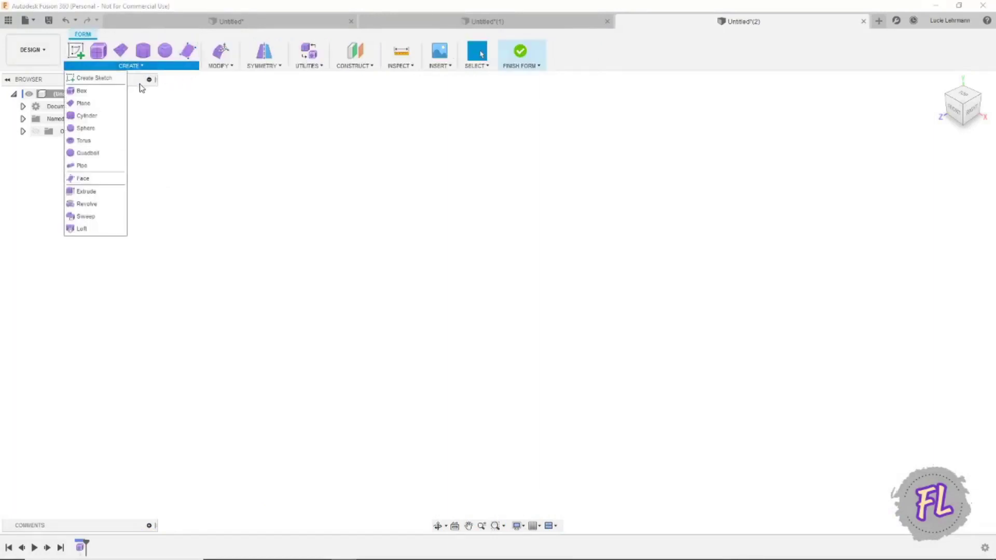
pyautogui.click(86, 128)
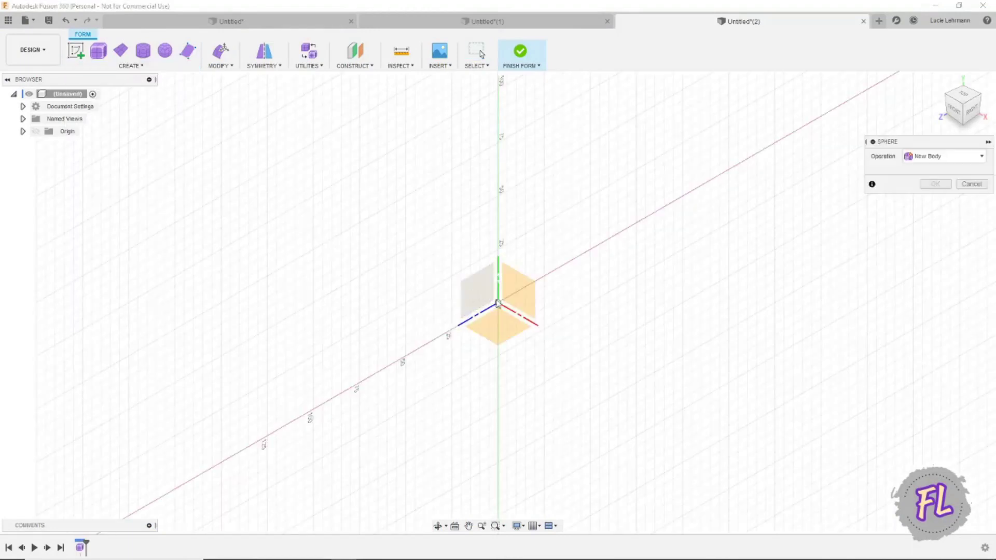
pyautogui.click(524, 304)
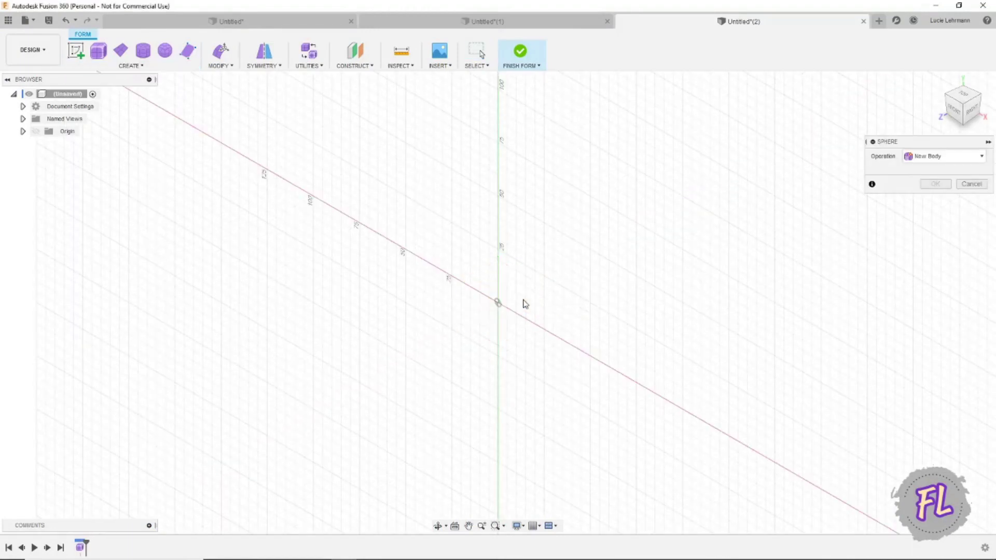
pyautogui.click(498, 305)
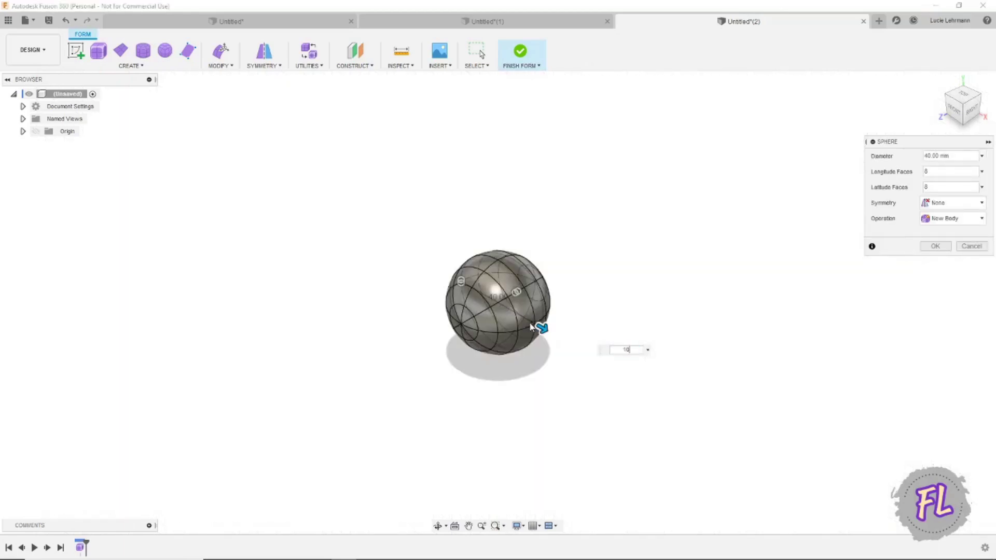
pyautogui.write('100')
pyautogui.press('Return')
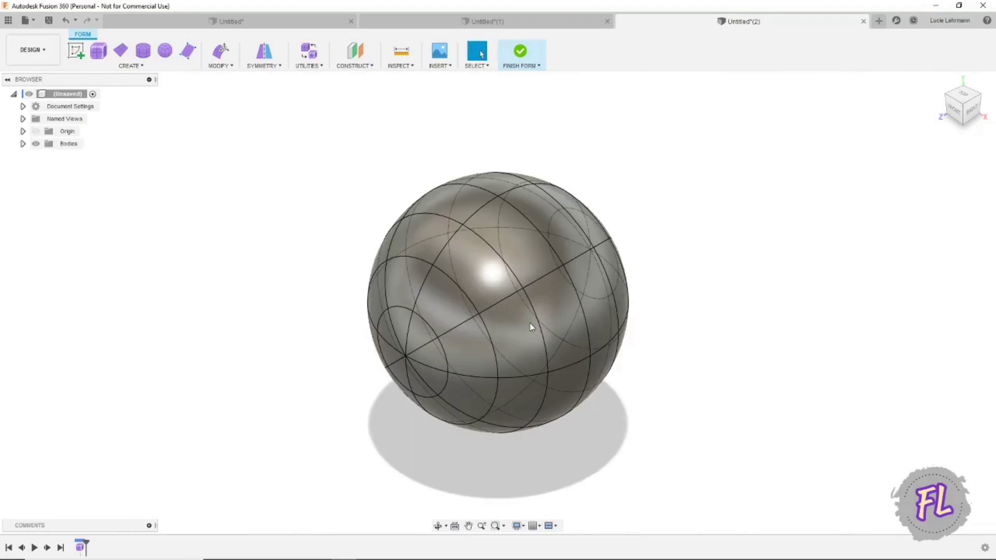
# Apply internal mirror symmetry to the sphere, using two adjacent upper faces on either side of its middle ring
pyautogui.keyDown('shift'); pyautogui.moveTo(530, 324); pyautogui.dragTo(370, 177, button='middle'); pyautogui.keyUp('shift')
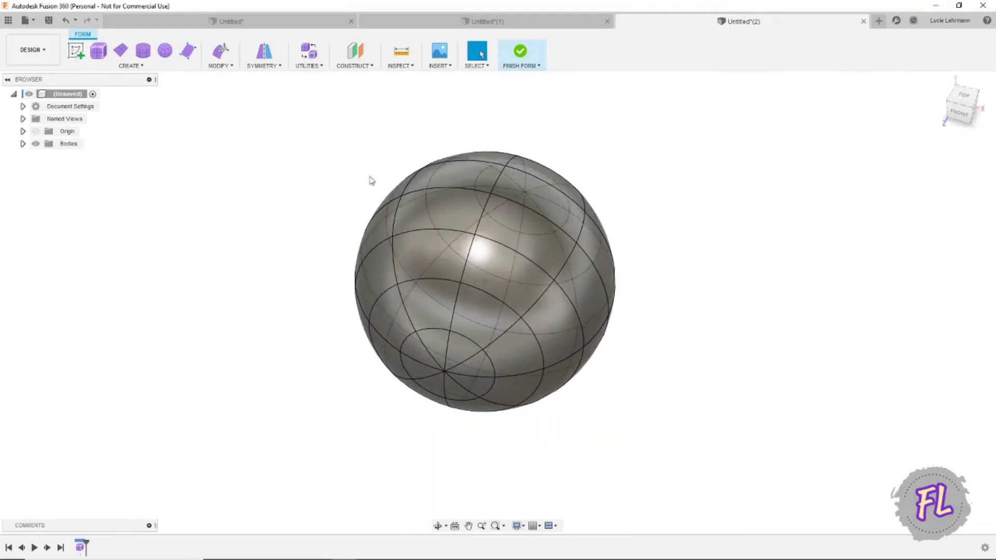
pyautogui.click(271, 70)
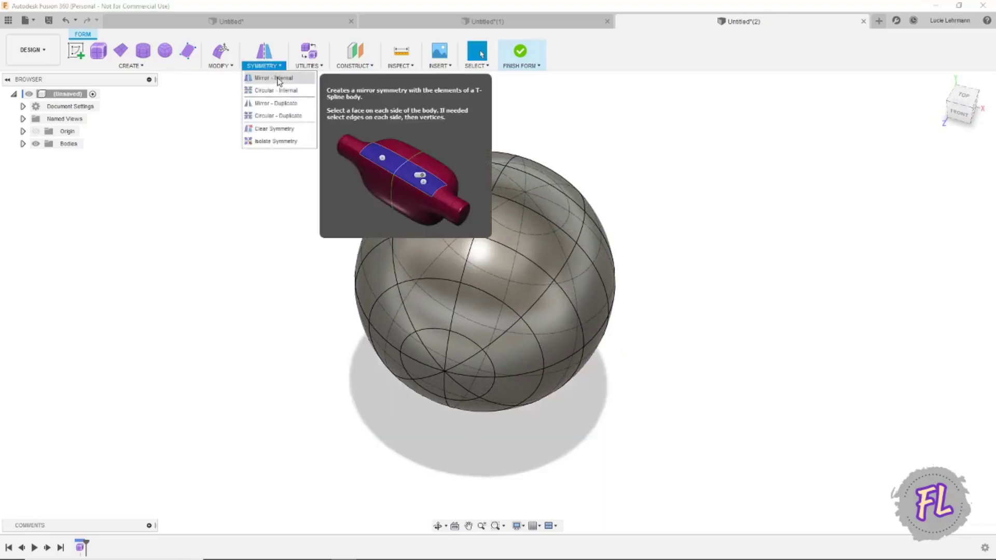
pyautogui.click(279, 79)
pyautogui.click(510, 220)
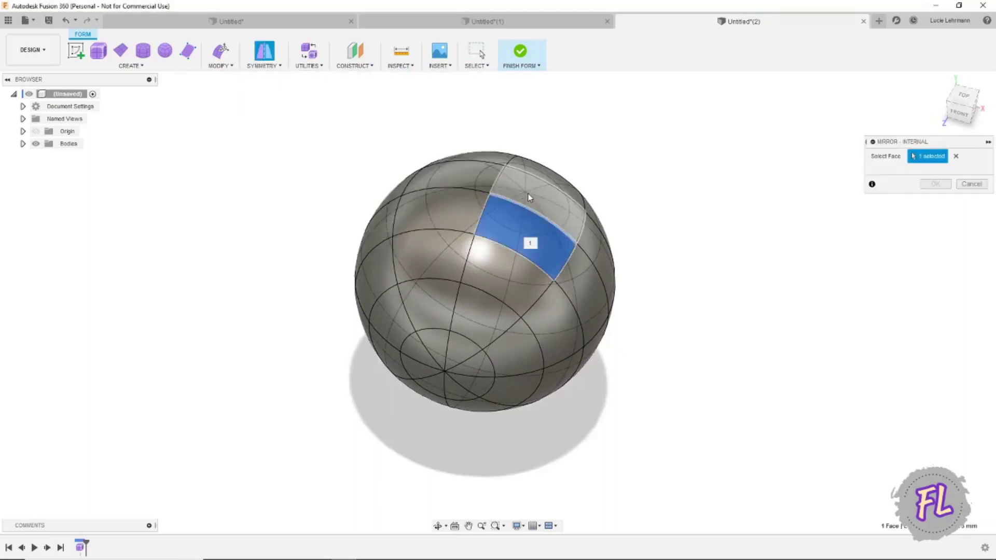
pyautogui.click(528, 194)
pyautogui.click(935, 185)
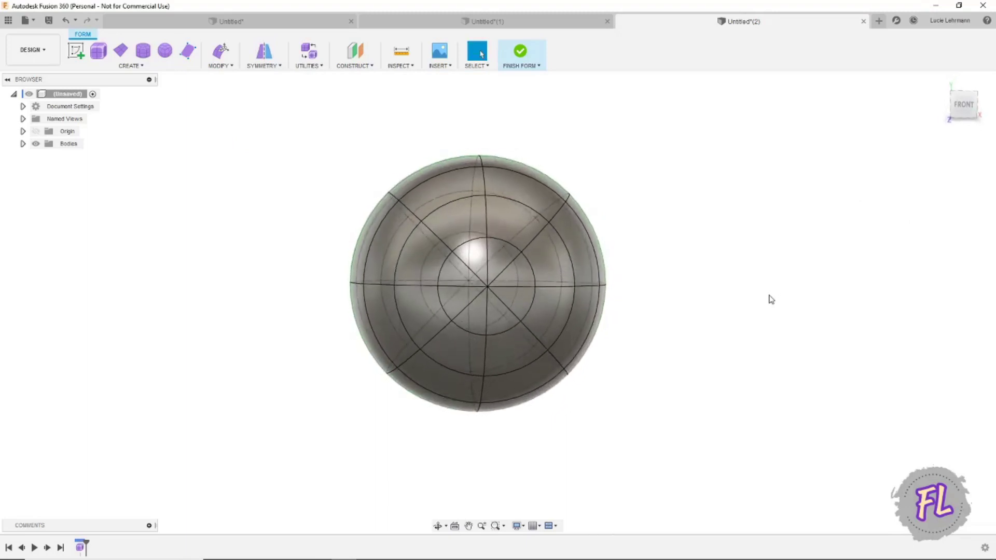
# Delete the faces of the sphere's lower front-left quarter to open a wedge, as seen from the front
pyautogui.keyDown('shift'); pyautogui.moveTo(771, 300); pyautogui.dragTo(554, 295, button='middle'); pyautogui.keyUp('shift')
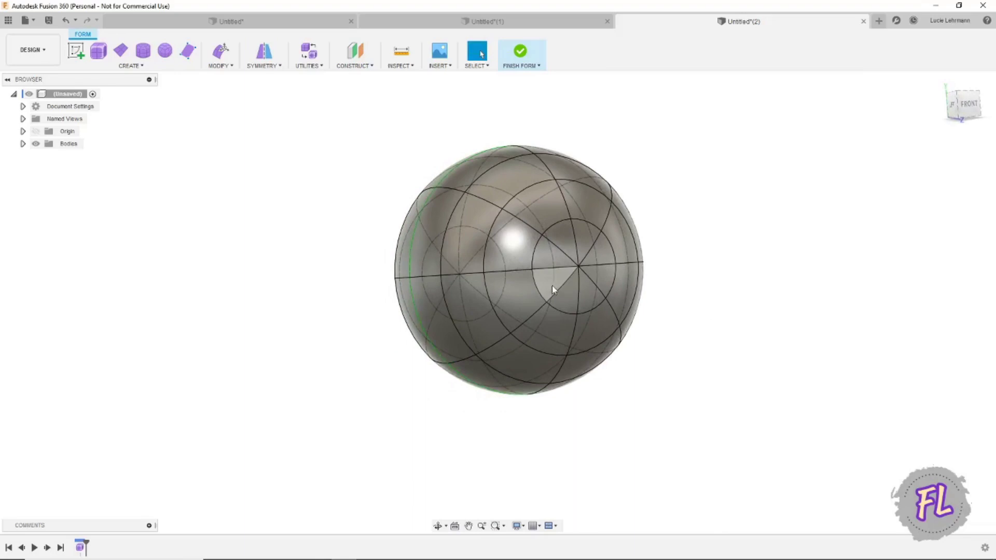
pyautogui.click(552, 286)
pyautogui.keyDown('shift'); pyautogui.click(524, 304); pyautogui.keyUp('shift')
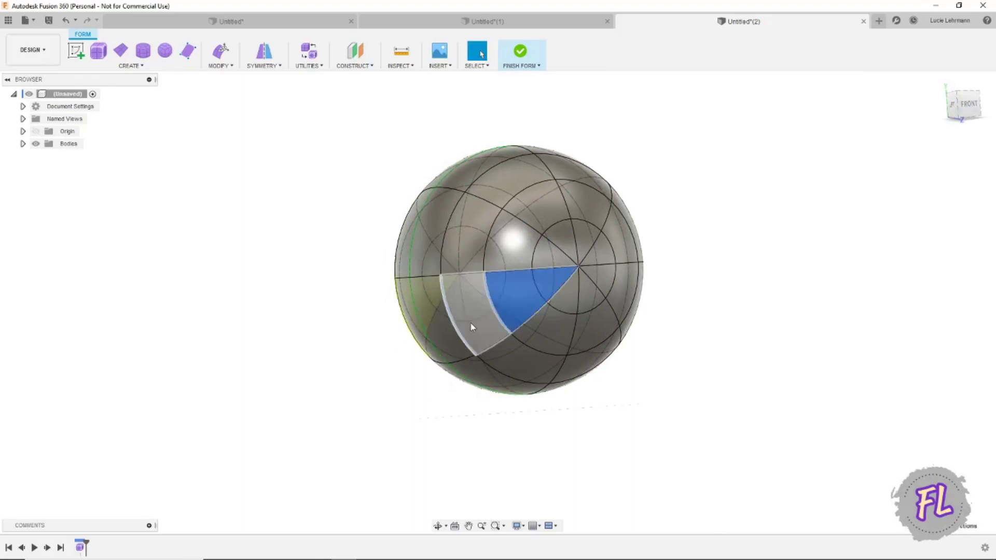
pyautogui.keyDown('shift'); pyautogui.click(467, 328); pyautogui.keyUp('shift')
pyautogui.keyDown('shift'); pyautogui.click(438, 341); pyautogui.keyUp('shift')
pyautogui.keyDown('shift'); pyautogui.click(499, 378); pyautogui.keyUp('shift')
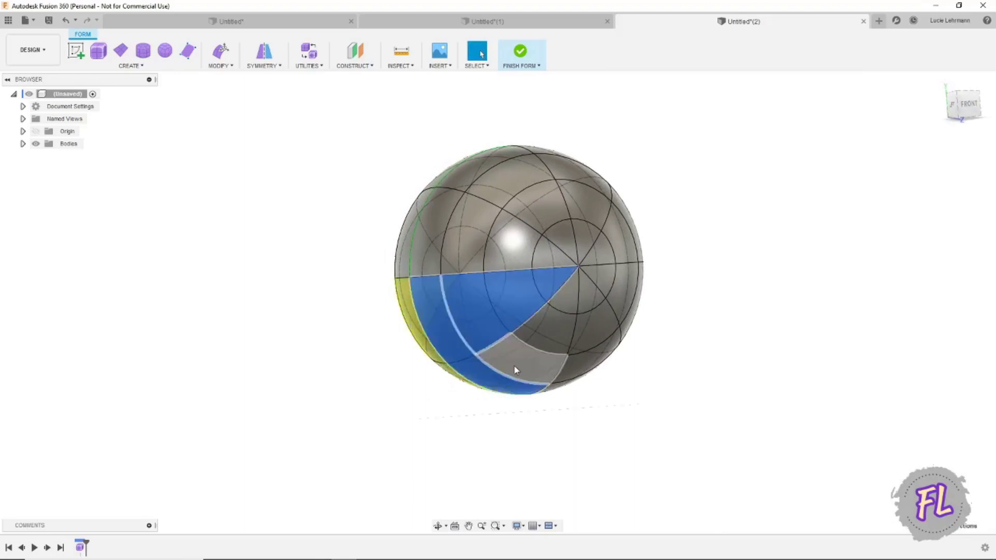
pyautogui.keyDown('shift'); pyautogui.click(558, 337); pyautogui.keyUp('shift')
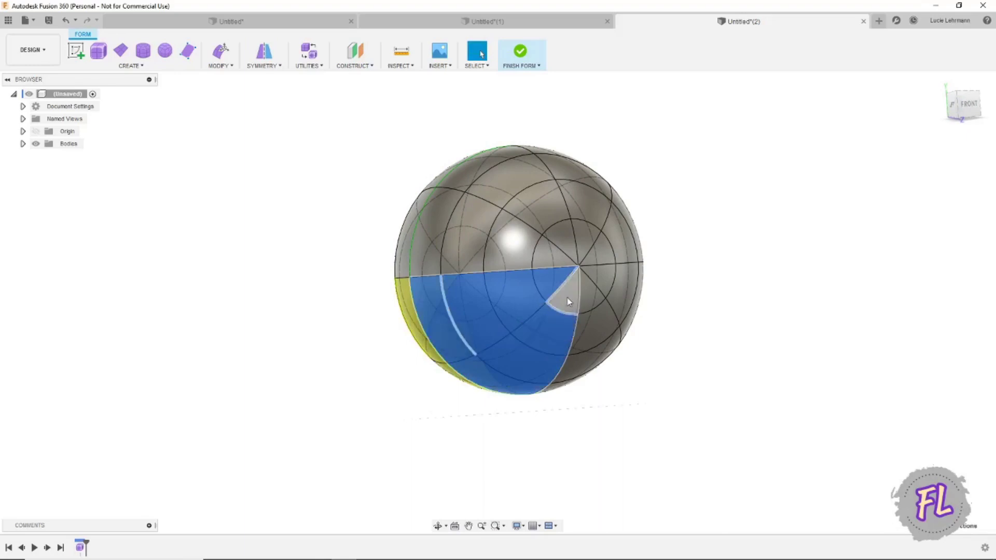
pyautogui.keyDown('shift'); pyautogui.click(587, 326); pyautogui.keyUp('shift')
pyautogui.keyDown('shift'); pyautogui.moveTo(716, 391); pyautogui.dragTo(670, 385, button='middle'); pyautogui.keyUp('shift')
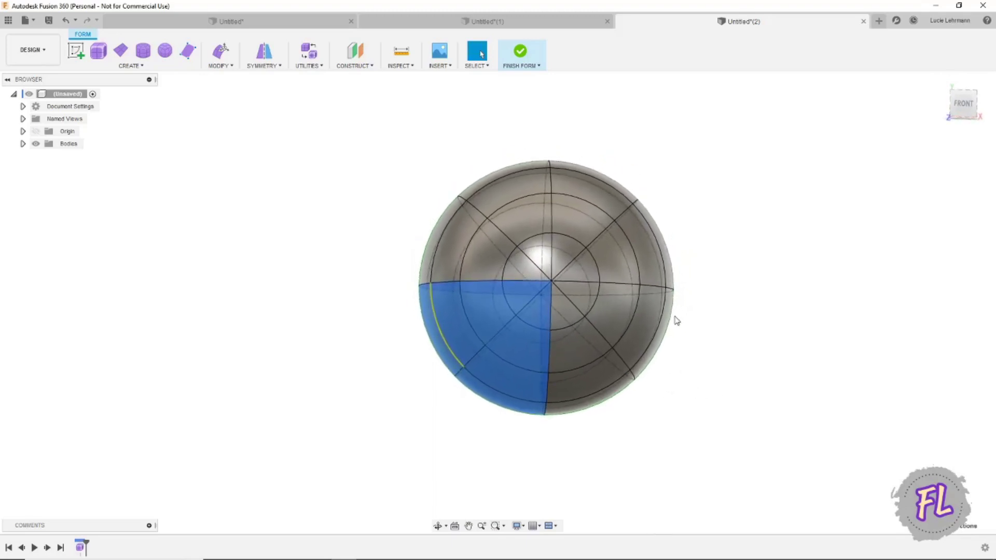
pyautogui.press('Delete')
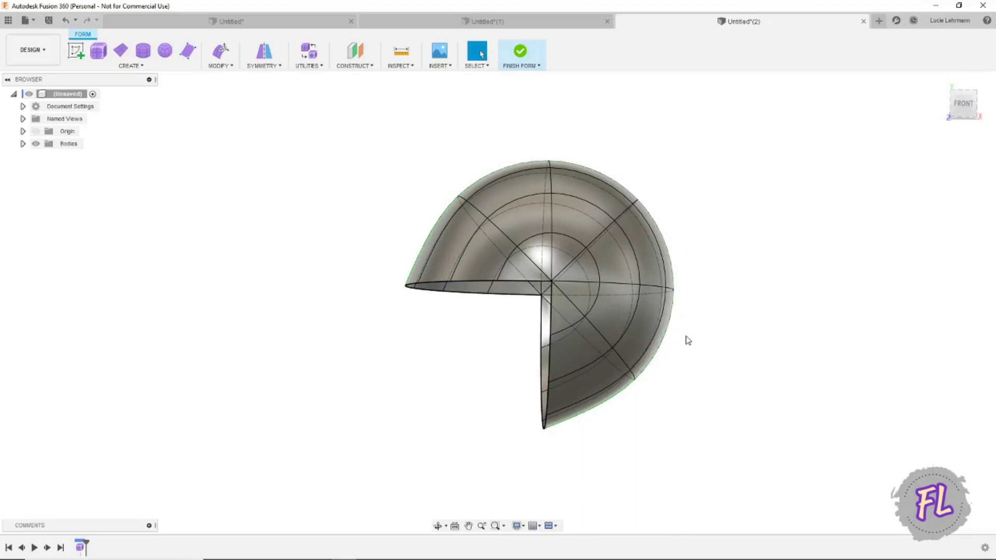
# Reshape the opening's upper edge loop with Edit Form: tilt it upward, move it up and enlarge it uniformly
pyautogui.keyDown('shift'); pyautogui.moveTo(753, 378); pyautogui.dragTo(574, 325, button='middle'); pyautogui.keyUp('shift')
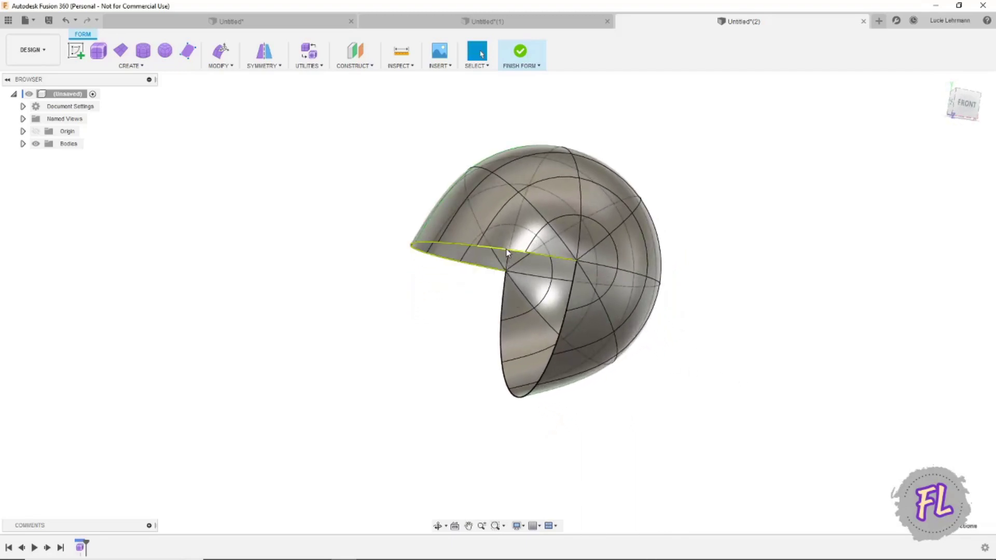
pyautogui.doubleClick(405, 208)
pyautogui.click(220, 52)
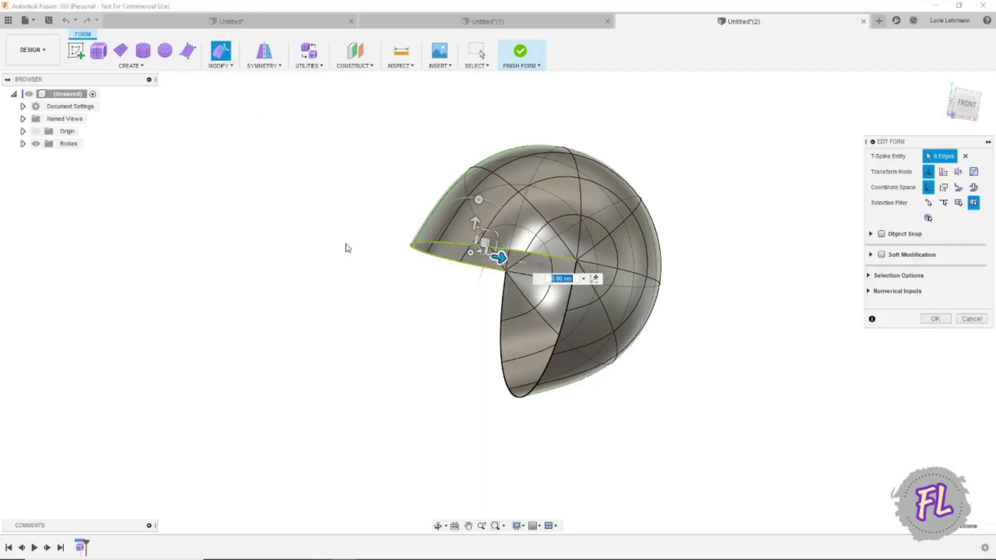
pyautogui.keyDown('shift'); pyautogui.moveTo(345, 244); pyautogui.dragTo(497, 312, button='middle'); pyautogui.keyUp('shift')
pyautogui.scroll(1, 497, 311)
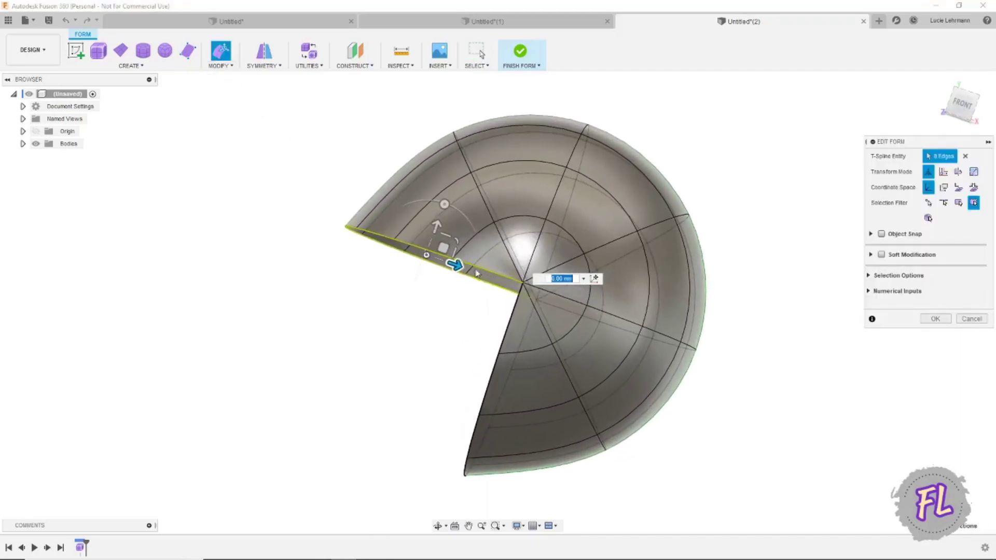
pyautogui.moveTo(444, 204); pyautogui.dragTo(460, 207)
pyautogui.moveTo(445, 242); pyautogui.dragTo(433, 206)
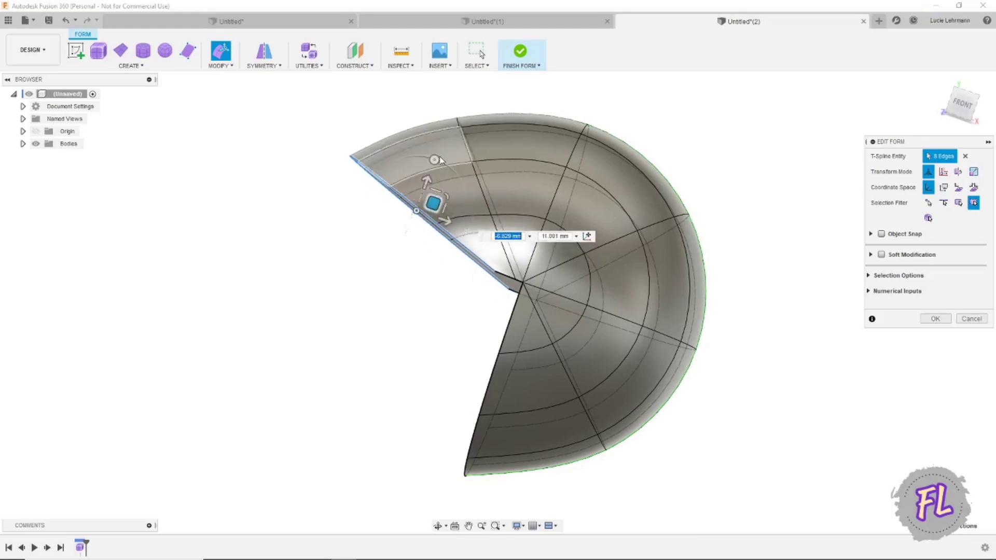
pyautogui.moveTo(436, 160); pyautogui.dragTo(442, 164)
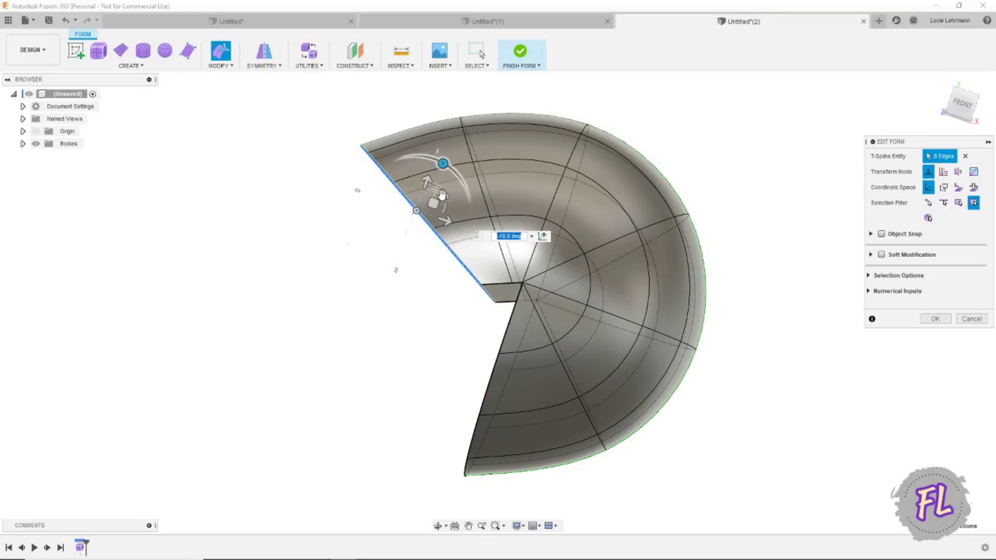
pyautogui.moveTo(415, 214); pyautogui.dragTo(421, 217)
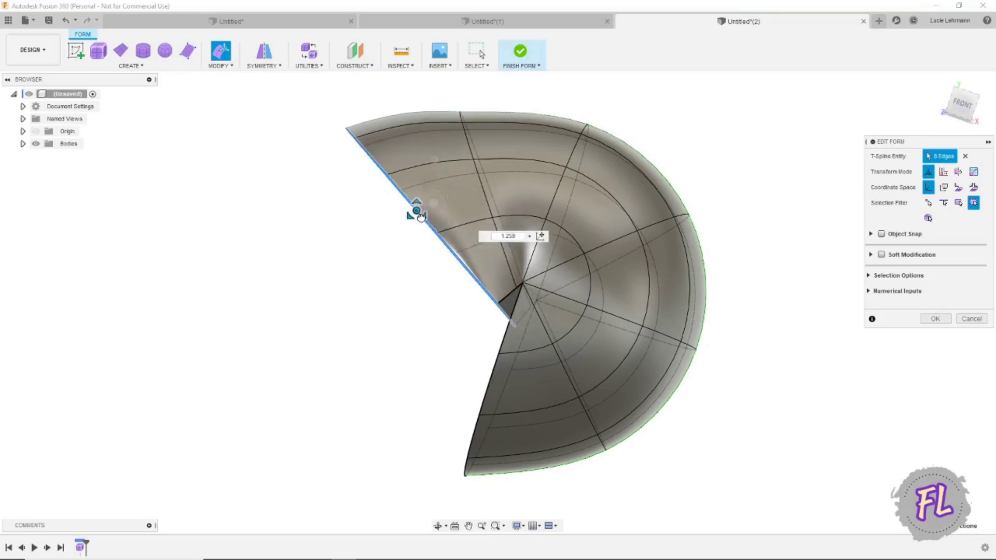
# Shrink the selected upper faces bordering the opening slightly and rotate them -5 degrees in the front view
pyautogui.keyDown('shift'); pyautogui.moveTo(430, 227); pyautogui.dragTo(511, 239, button='middle'); pyautogui.keyUp('shift')
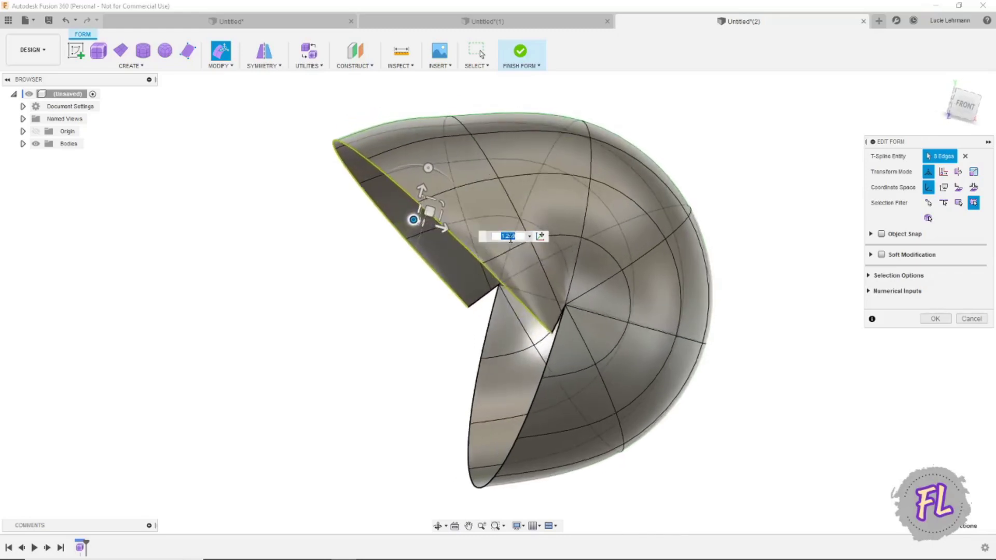
pyautogui.click(403, 139)
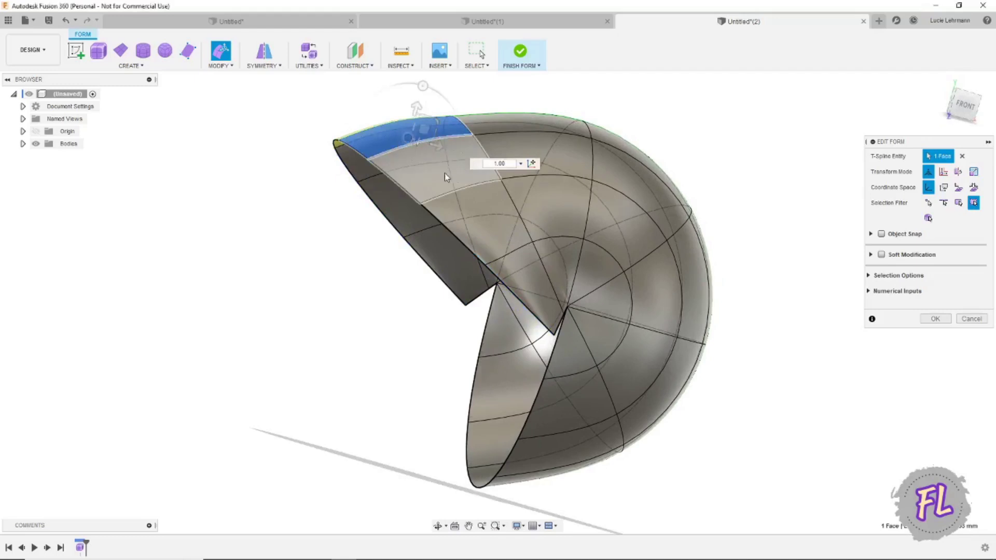
pyautogui.keyDown('ctrl'); pyautogui.click(523, 275); pyautogui.keyUp('ctrl')
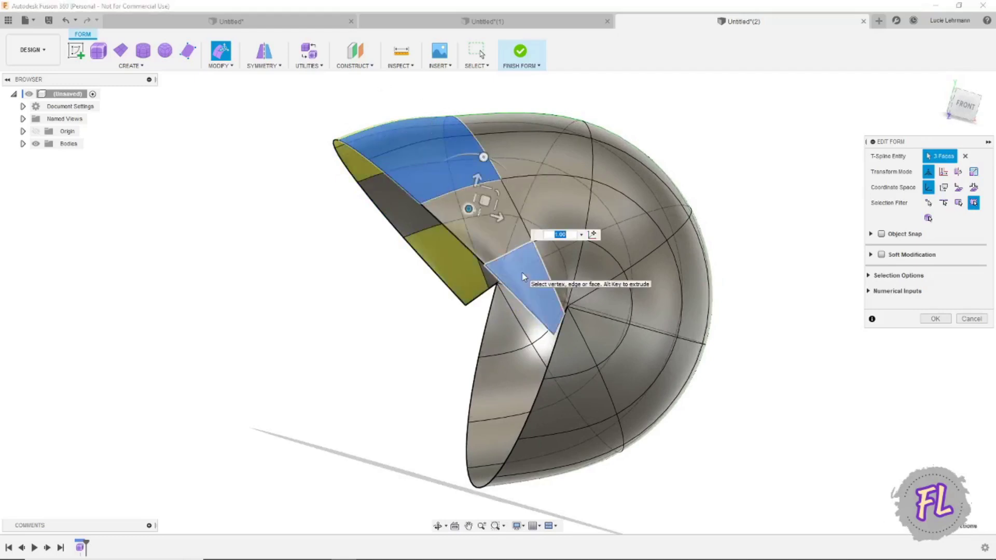
pyautogui.moveTo(471, 208)
pyautogui.keyDown('shift'); pyautogui.mouseDown(button='middle')
pyautogui.moveTo(486, 227)
pyautogui.moveTo(467, 200)
pyautogui.mouseUp(button='middle'); pyautogui.keyUp('shift')
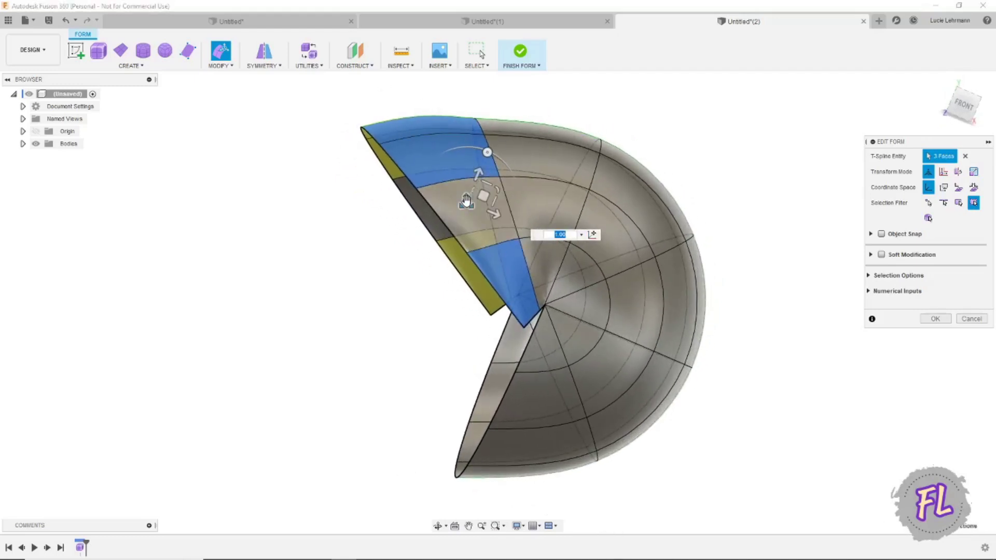
pyautogui.moveTo(467, 200); pyautogui.dragTo(467, 198)
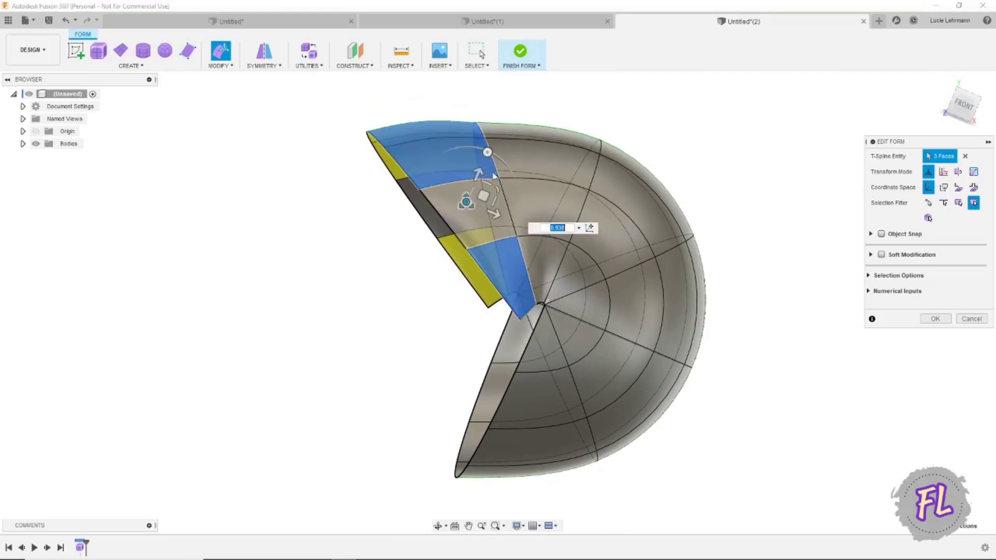
pyautogui.moveTo(487, 152); pyautogui.dragTo(491, 154)
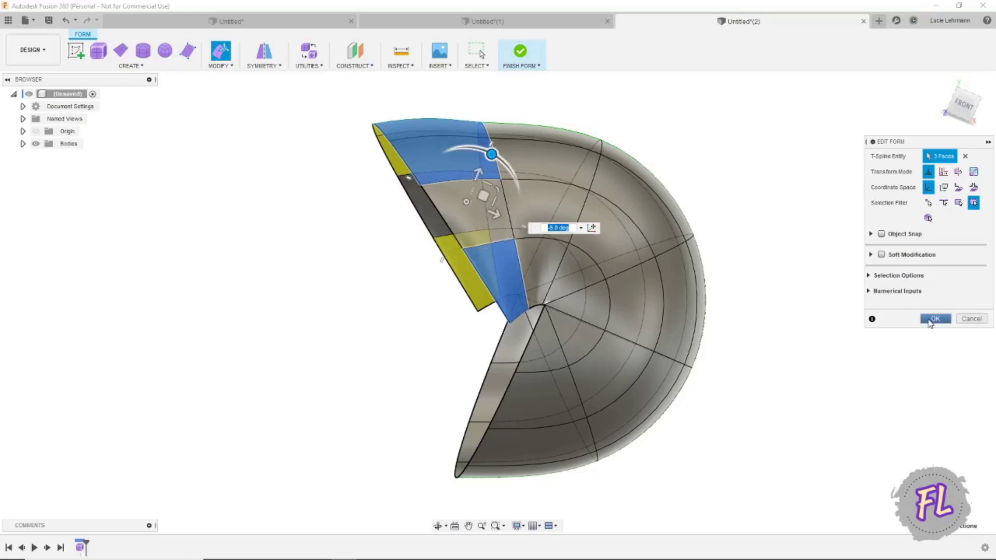
# Reshape the opening's lower edge loop: move it downward, rotate it 15 degrees and scale it down slightly
pyautogui.click(532, 341)
pyautogui.keyDown('shift'); pyautogui.click(529, 357); pyautogui.keyUp('shift')
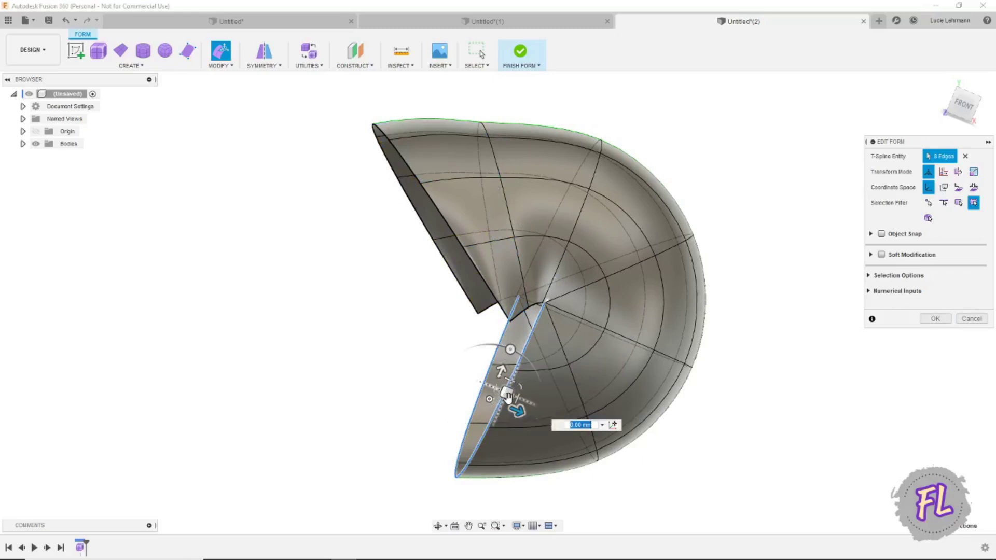
pyautogui.moveTo(509, 398); pyautogui.dragTo(513, 419)
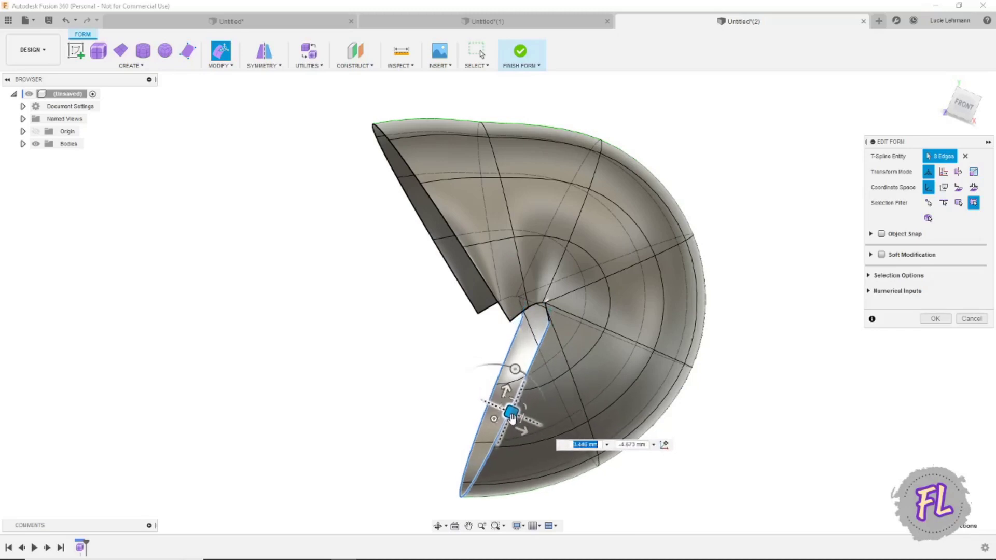
pyautogui.moveTo(517, 370); pyautogui.dragTo(503, 366)
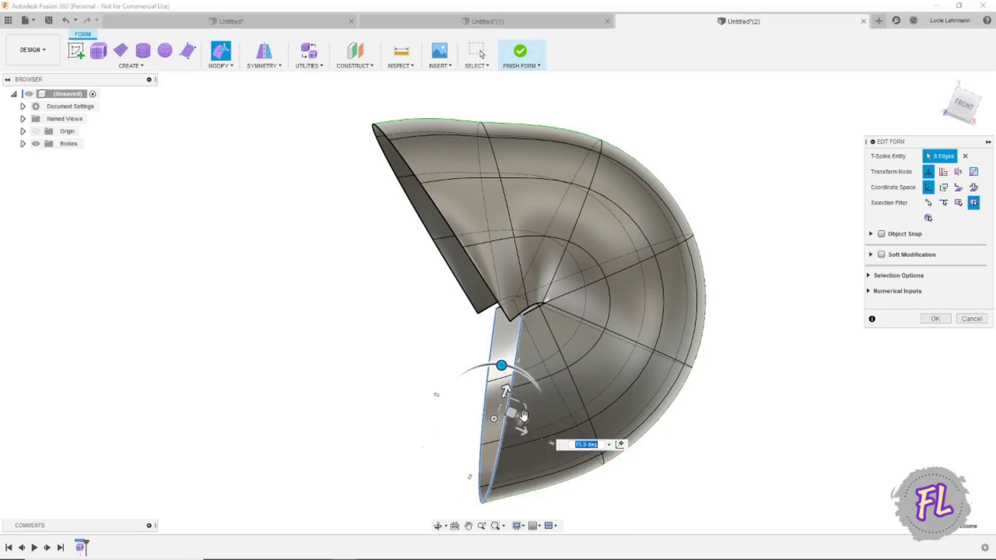
pyautogui.moveTo(491, 421); pyautogui.dragTo(507, 393)
# Select the four upper faces bordering the opening and scale them down uniformly to about 0.97
pyautogui.scroll(-3, 644, 428)
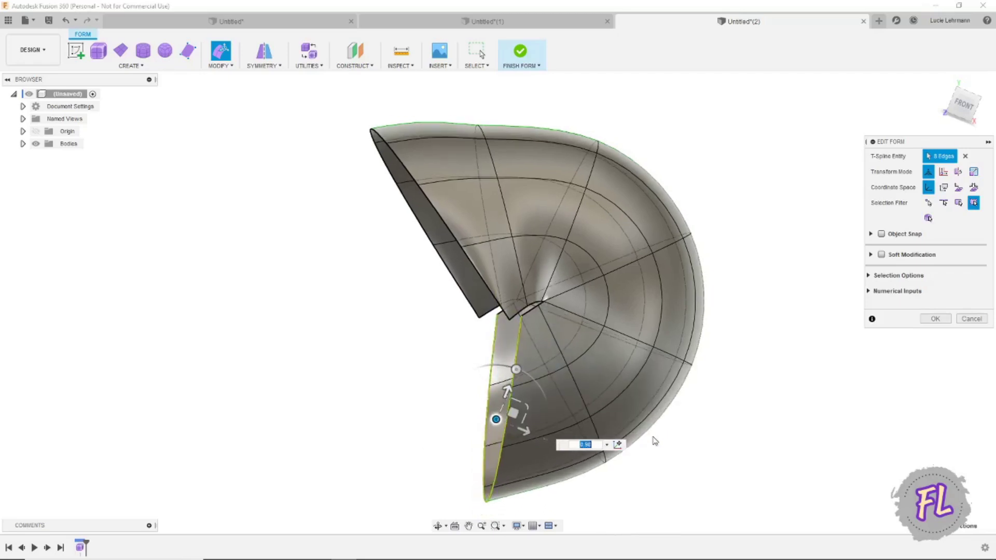
pyautogui.keyDown('shift'); pyautogui.moveTo(641, 420); pyautogui.dragTo(841, 347, button='middle'); pyautogui.keyUp('shift')
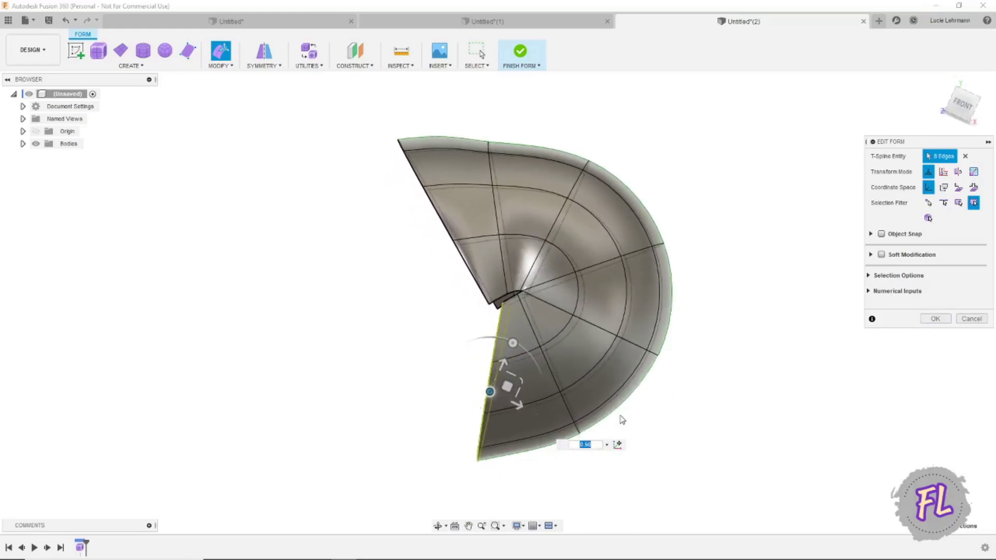
pyautogui.keyDown('shift'); pyautogui.moveTo(503, 194); pyautogui.dragTo(491, 170, button='middle'); pyautogui.keyUp('shift')
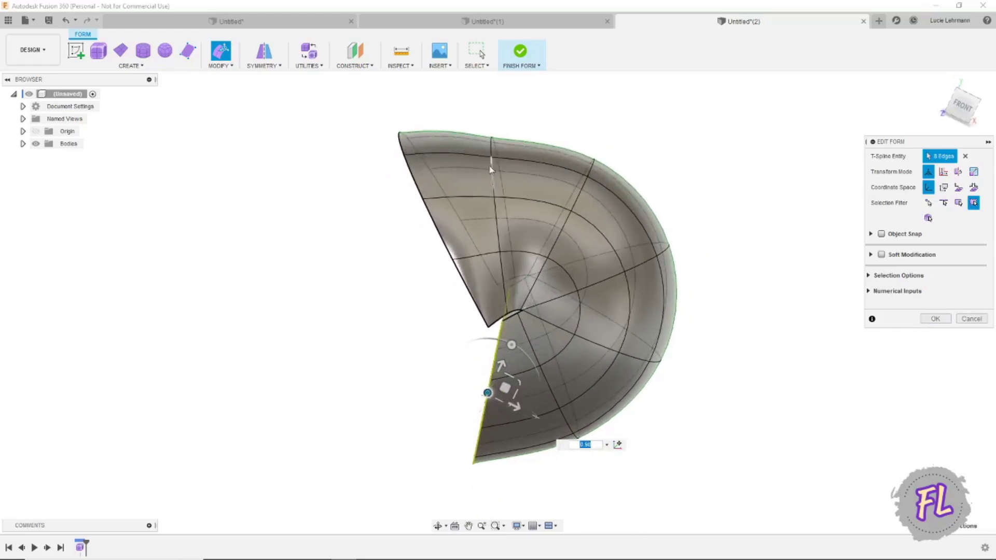
pyautogui.click(459, 141)
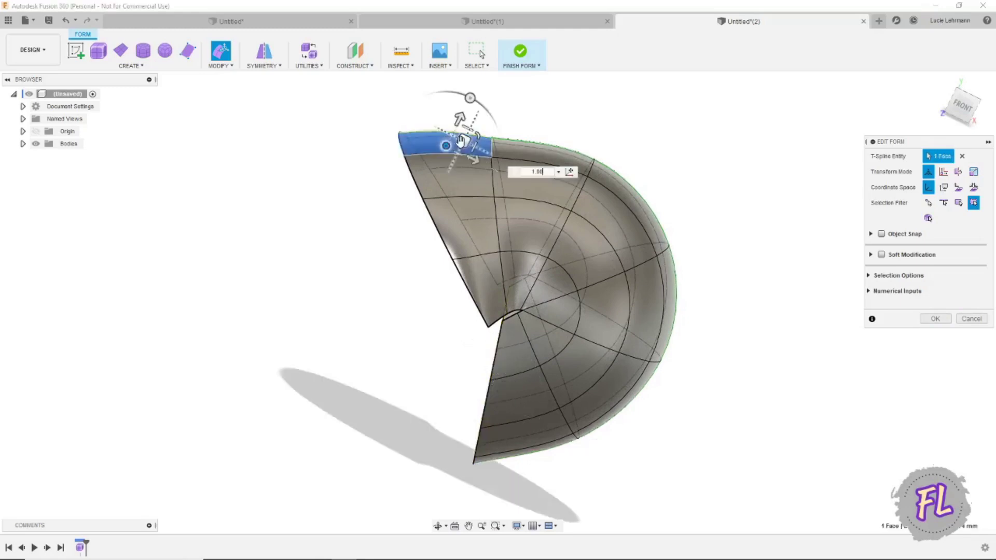
pyautogui.keyDown('shift'); pyautogui.click(470, 196); pyautogui.keyUp('shift')
pyautogui.keyDown('shift'); pyautogui.click(473, 225); pyautogui.keyUp('shift')
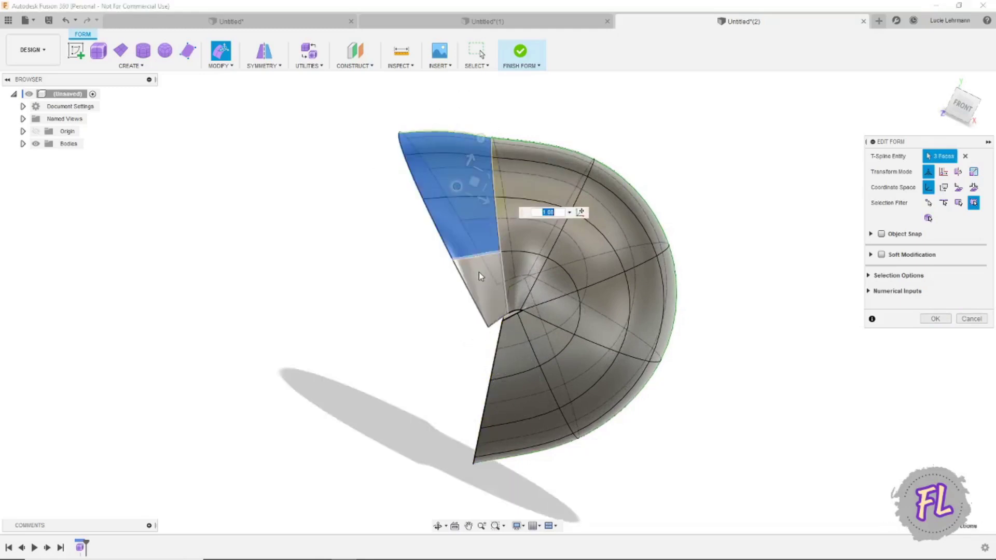
pyautogui.keyDown('shift'); pyautogui.click(478, 272); pyautogui.keyUp('shift')
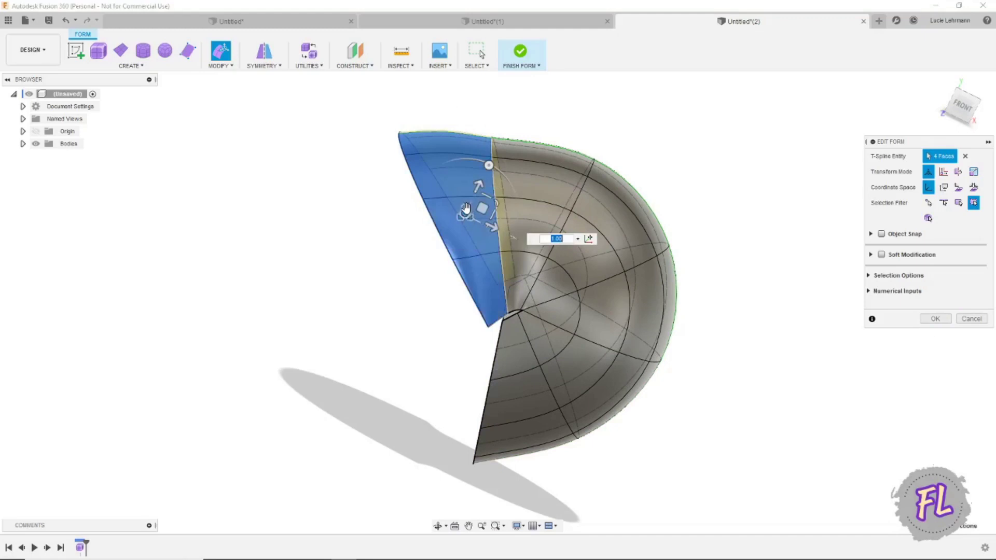
pyautogui.moveTo(465, 210); pyautogui.dragTo(465, 210)
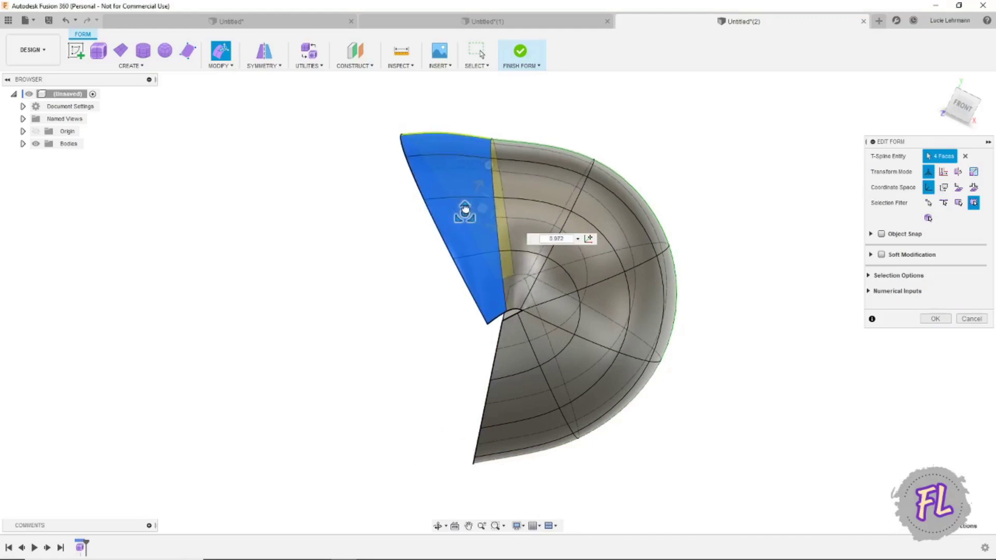
# Reshape the opening's lower edge loop: move it down and backward, rotate it 10 degrees, and move it further backward
pyautogui.keyDown('shift'); pyautogui.moveTo(672, 460); pyautogui.dragTo(550, 462, button='middle'); pyautogui.keyUp('shift')
pyautogui.doubleClick(510, 444)
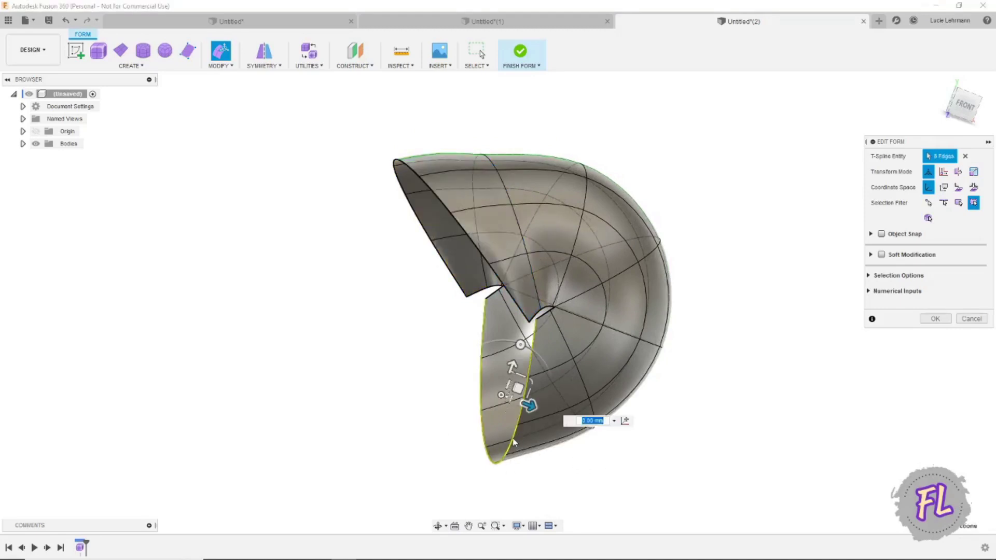
pyautogui.moveTo(519, 395); pyautogui.dragTo(533, 425)
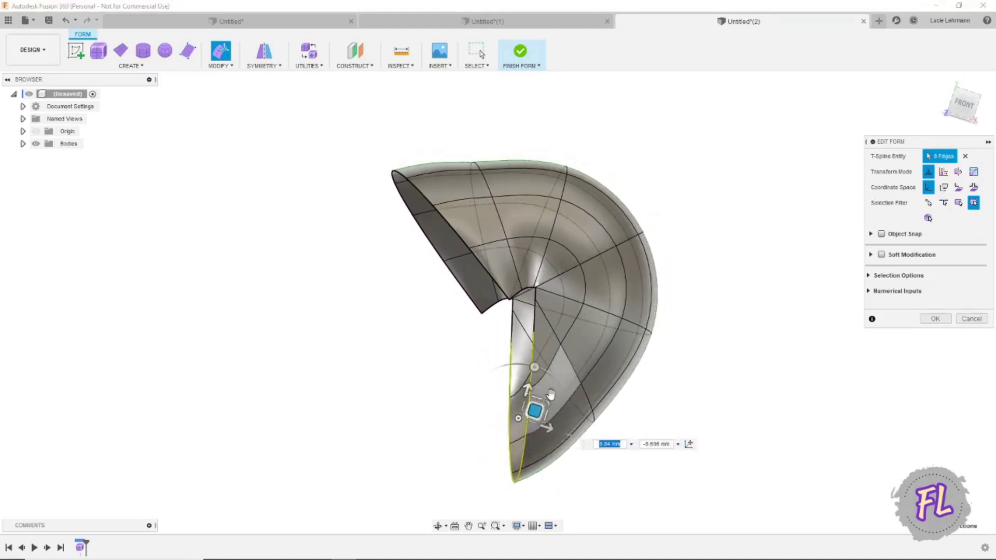
pyautogui.moveTo(534, 365); pyautogui.dragTo(524, 366)
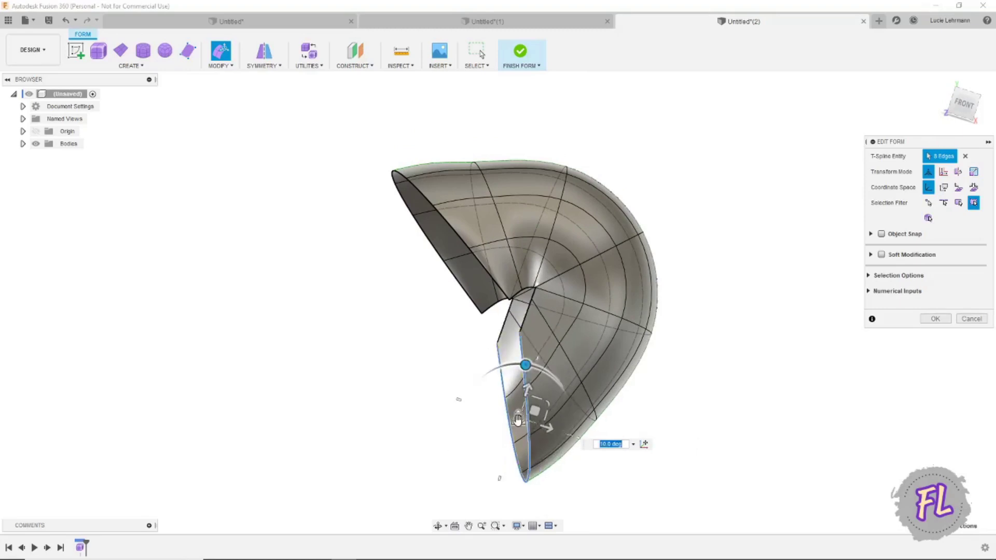
pyautogui.moveTo(518, 419); pyautogui.dragTo(553, 411)
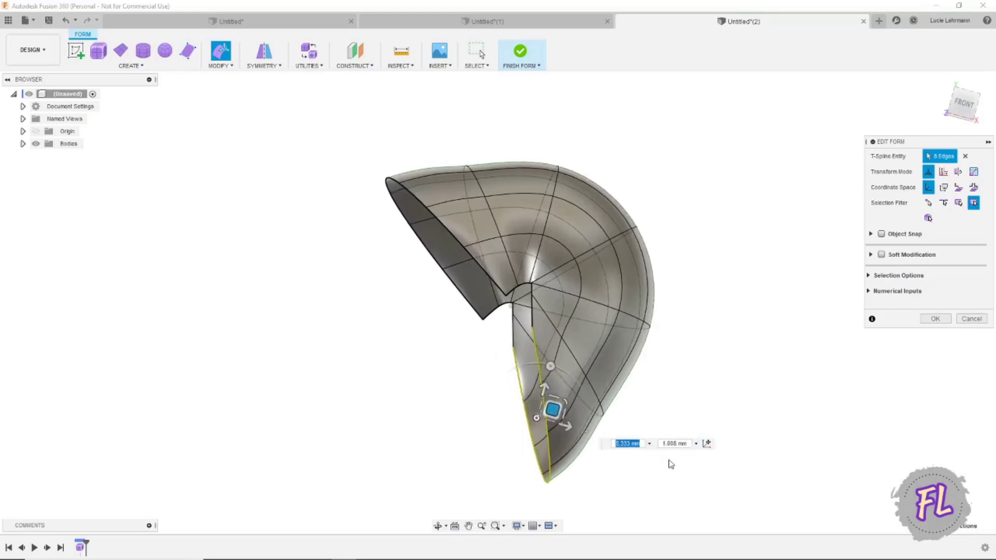
pyautogui.keyDown('shift'); pyautogui.moveTo(672, 464); pyautogui.dragTo(673, 483, button='middle'); pyautogui.keyUp('shift')
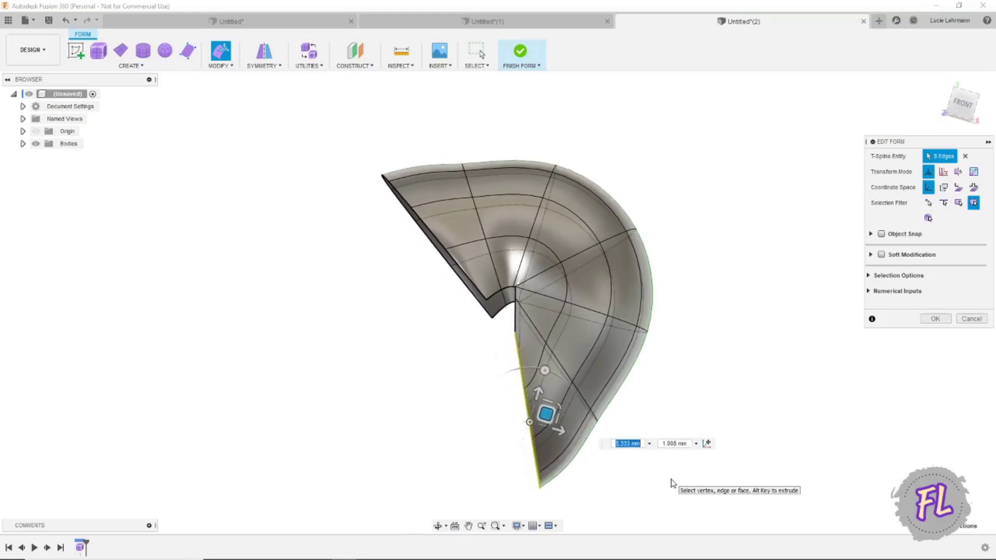
pyautogui.click(932, 319)
# Shrink and shift the four upper faces bordering the opening with Edit Form
pyautogui.keyDown('shift'); pyautogui.moveTo(880, 407); pyautogui.dragTo(624, 295, button='middle'); pyautogui.keyUp('shift')
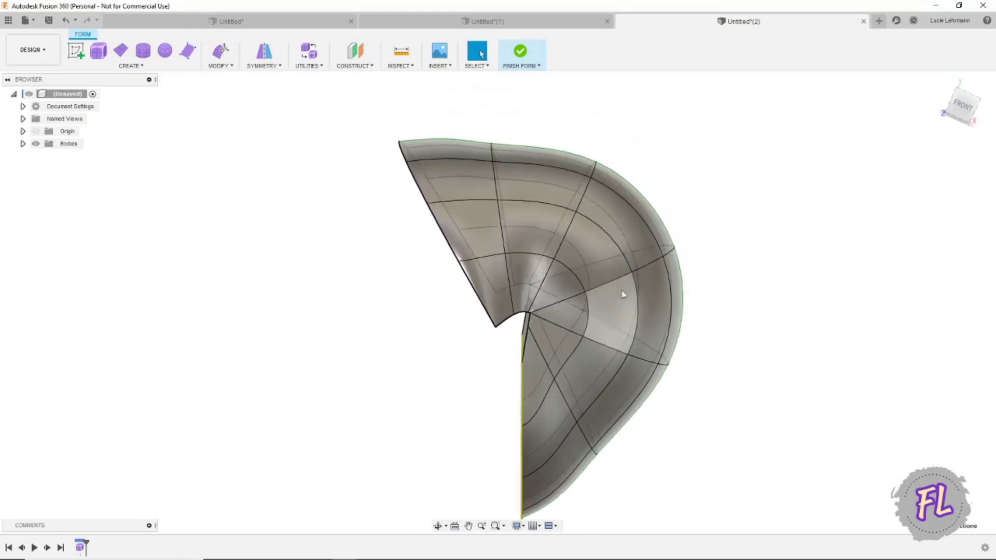
pyautogui.click(459, 152)
pyautogui.keyDown('shift'); pyautogui.click(460, 180); pyautogui.keyUp('shift')
pyautogui.keyDown('shift'); pyautogui.click(482, 243); pyautogui.keyUp('shift')
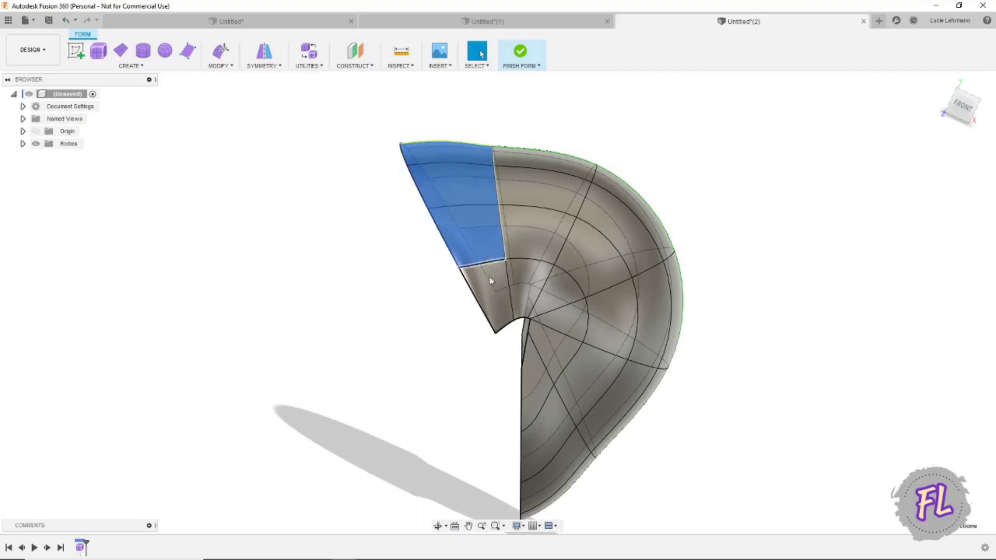
pyautogui.keyDown('shift'); pyautogui.click(497, 287); pyautogui.keyUp('shift')
pyautogui.keyDown('shift'); pyautogui.moveTo(633, 244); pyautogui.dragTo(467, 156, button='middle'); pyautogui.keyUp('shift')
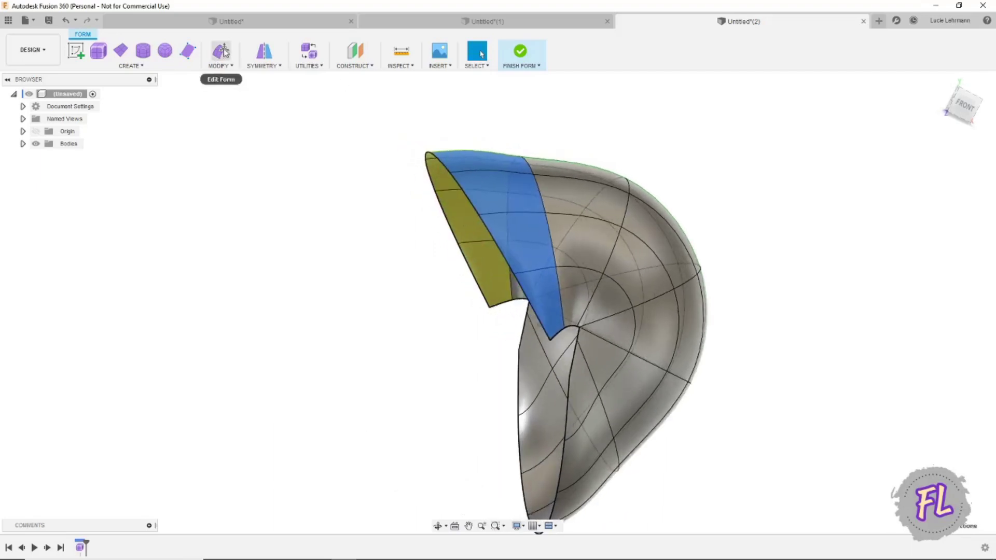
pyautogui.click(221, 51)
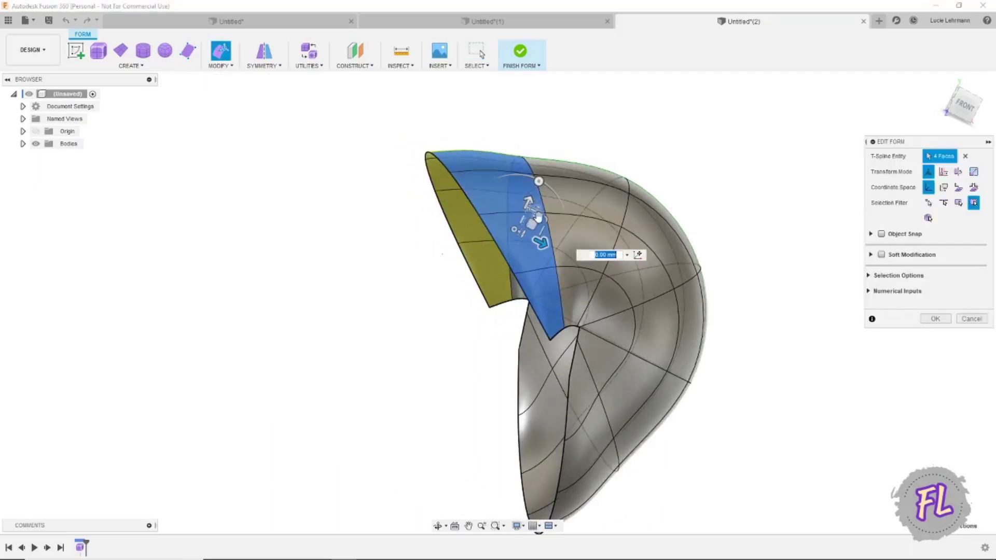
pyautogui.moveTo(534, 227)
pyautogui.mouseDown()
pyautogui.moveTo(542, 232)
pyautogui.moveTo(516, 223)
pyautogui.mouseUp()
# Rotate the opening's upper edge loop by -5 degrees and enlarge it slightly and uniformly
pyautogui.doubleClick(496, 226)
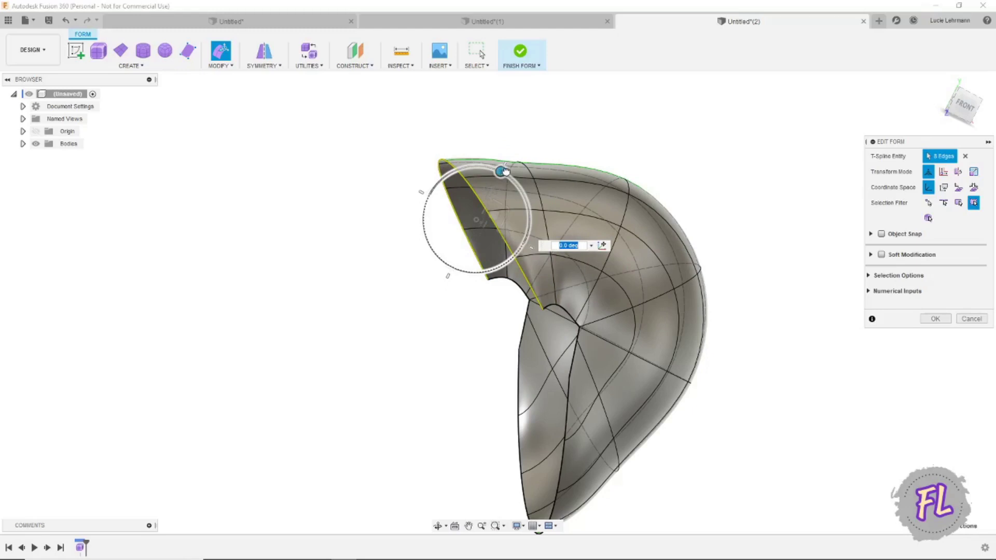
pyautogui.moveTo(505, 171); pyautogui.dragTo(507, 174)
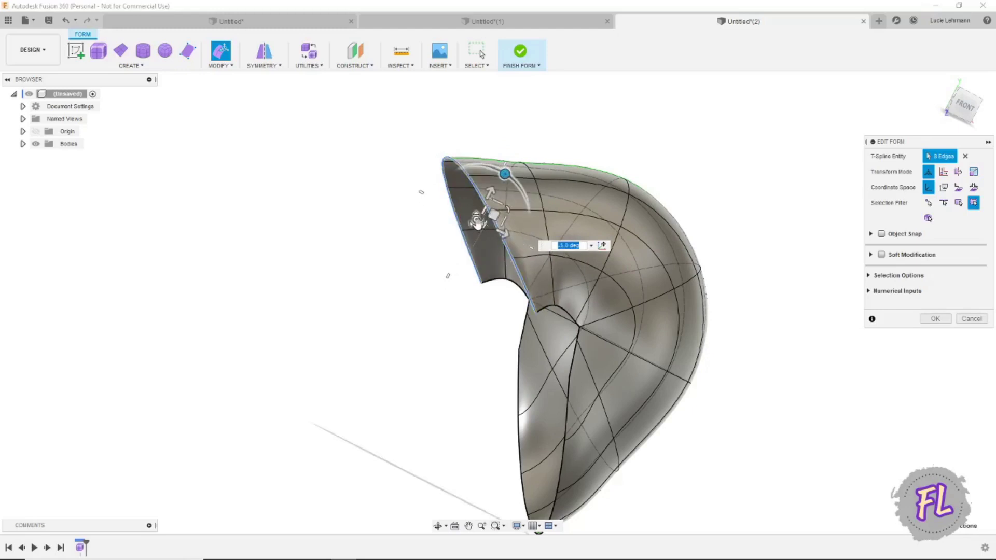
pyautogui.moveTo(477, 220); pyautogui.dragTo(476, 215)
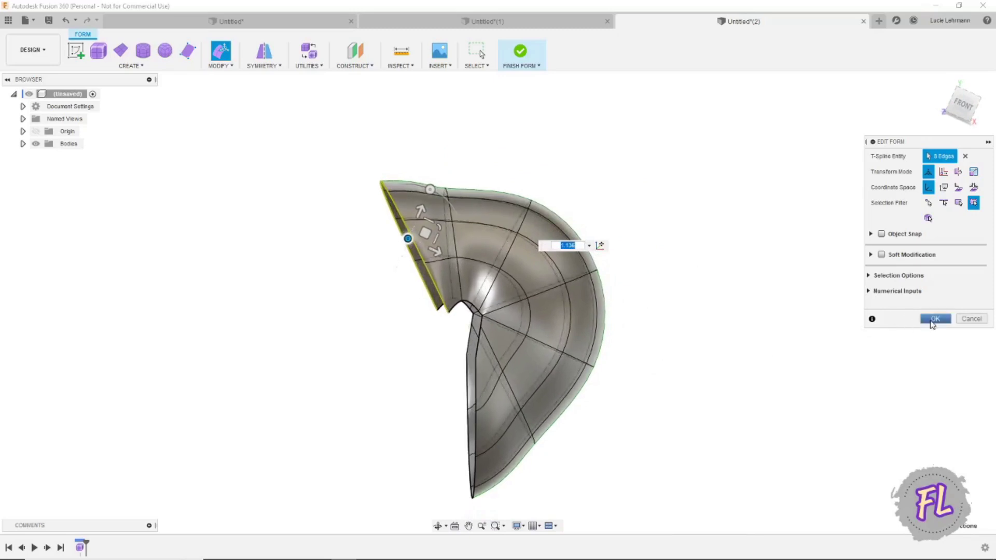
pyautogui.click(935, 319)
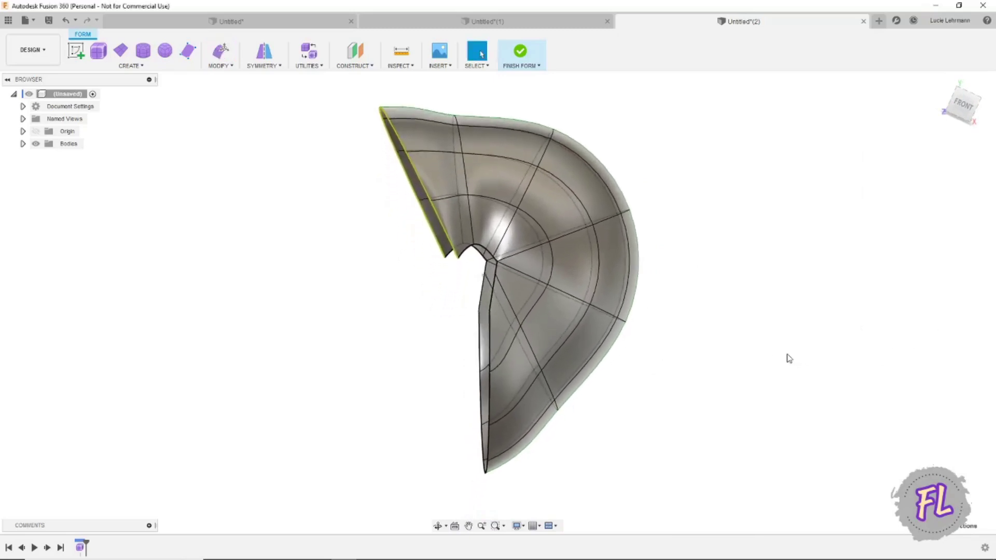
# Delete the row of faces bordering the opening's lower edge to widen the opening
pyautogui.moveTo(509, 287)
pyautogui.keyDown('shift'); pyautogui.mouseDown(button='middle')
pyautogui.moveTo(535, 325)
pyautogui.moveTo(504, 272)
pyautogui.mouseUp(button='middle'); pyautogui.keyUp('shift')
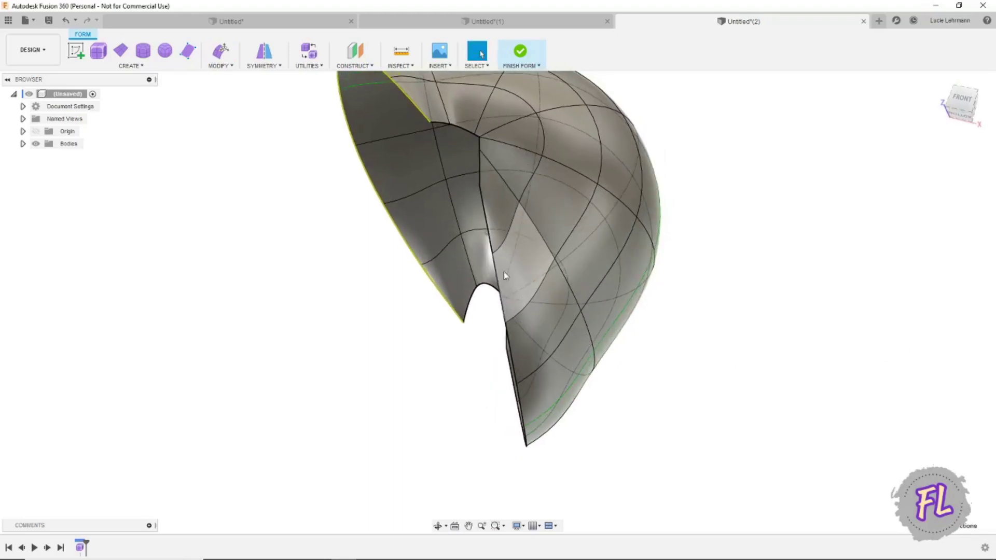
pyautogui.click(497, 209)
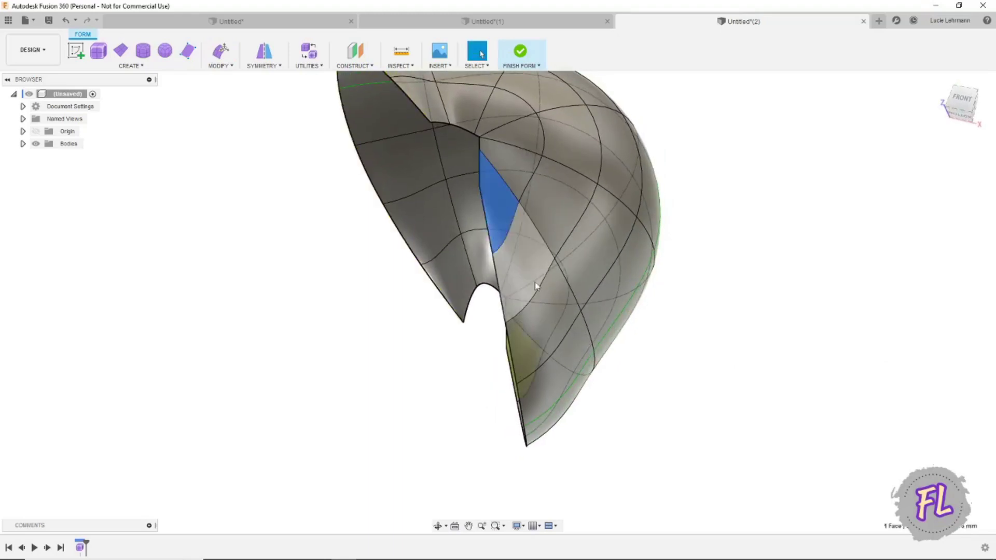
pyautogui.keyDown('shift'); pyautogui.click(540, 311); pyautogui.keyUp('shift')
pyautogui.keyDown('shift'); pyautogui.click(559, 370); pyautogui.keyUp('shift')
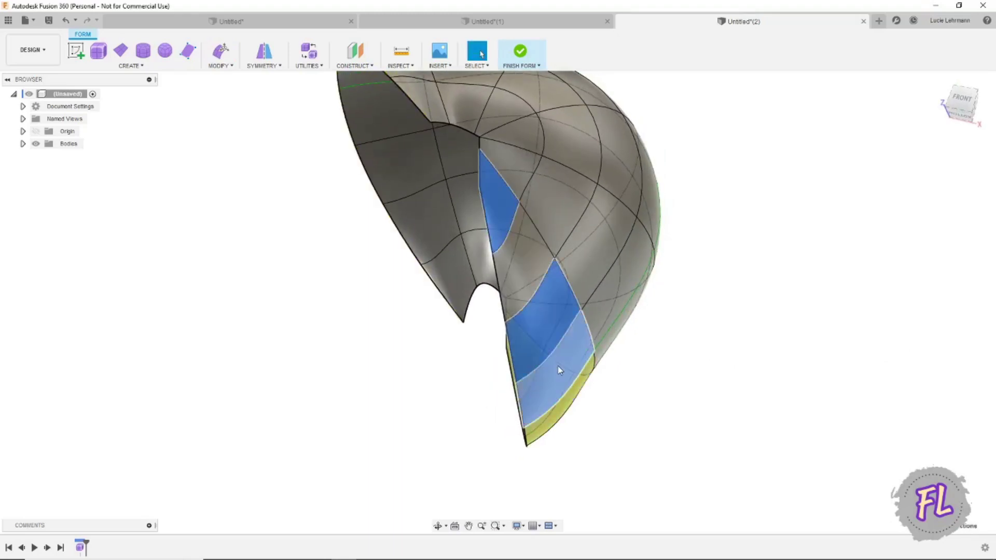
pyautogui.keyDown('shift'); pyautogui.click(513, 291); pyautogui.keyUp('shift')
pyautogui.keyDown('shift'); pyautogui.moveTo(512, 289); pyautogui.dragTo(511, 289, button='middle'); pyautogui.keyUp('shift')
pyautogui.moveTo(569, 387)
pyautogui.keyDown('shift'); pyautogui.mouseDown(button='middle')
pyautogui.moveTo(562, 398)
pyautogui.moveTo(583, 404)
pyautogui.moveTo(571, 377)
pyautogui.mouseUp(button='middle'); pyautogui.keyUp('shift')
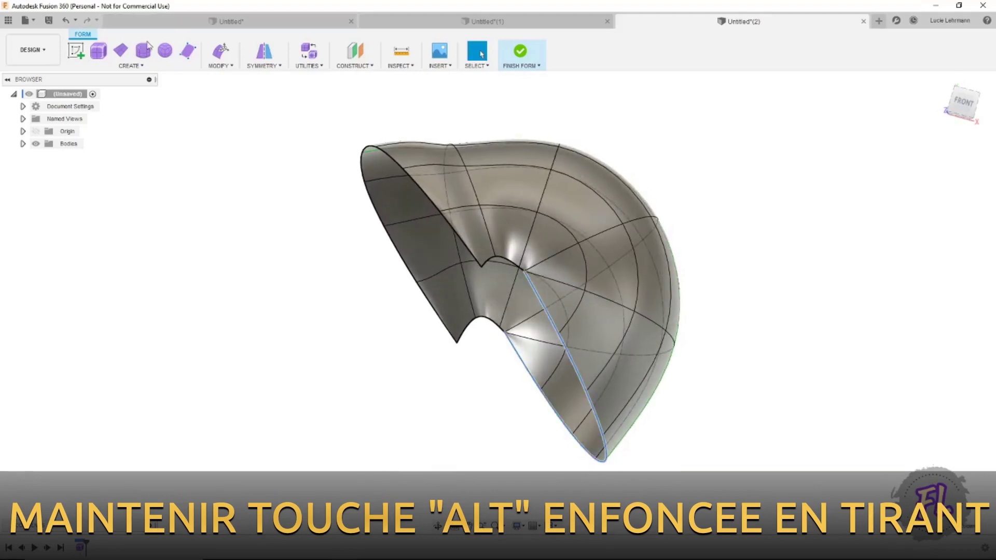
# Extrude the opening's lower edge loop outward and down, and its upper edge loop outward by about -6.8 mm and 3.5 mm
pyautogui.click(222, 51)
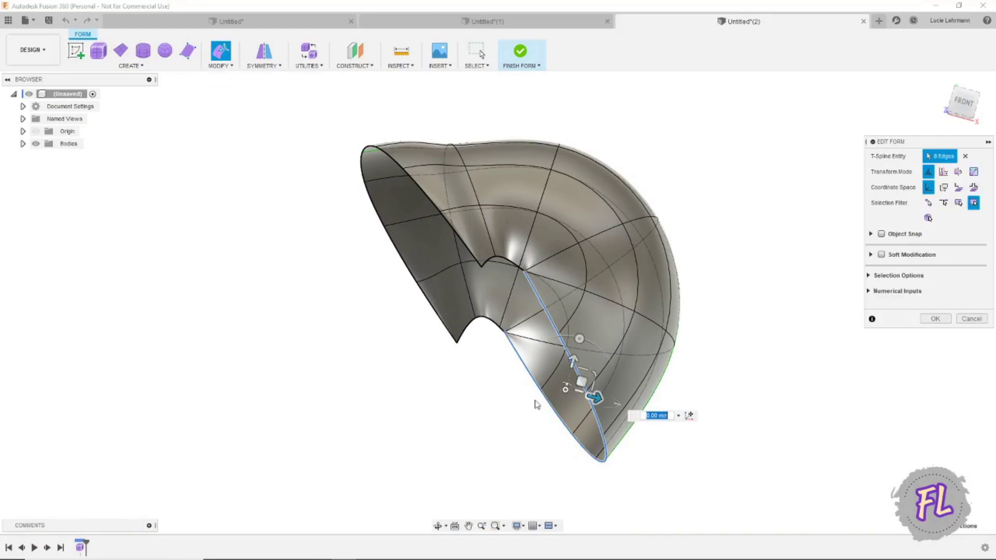
pyautogui.moveTo(581, 381); pyautogui.dragTo(595, 413)
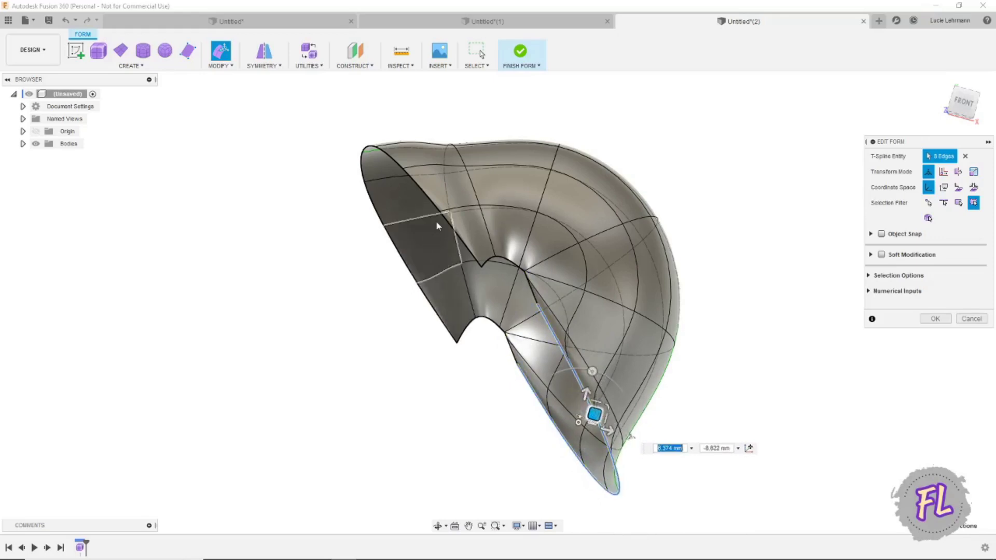
pyautogui.doubleClick(432, 205)
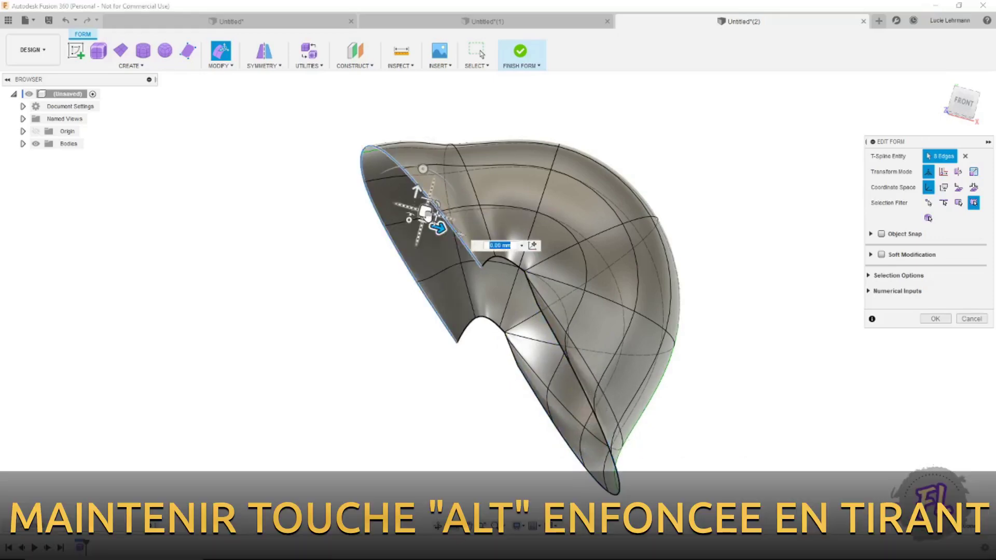
pyautogui.keyDown('alt'); pyautogui.moveTo(427, 212); pyautogui.dragTo(410, 196); pyautogui.keyUp('alt')
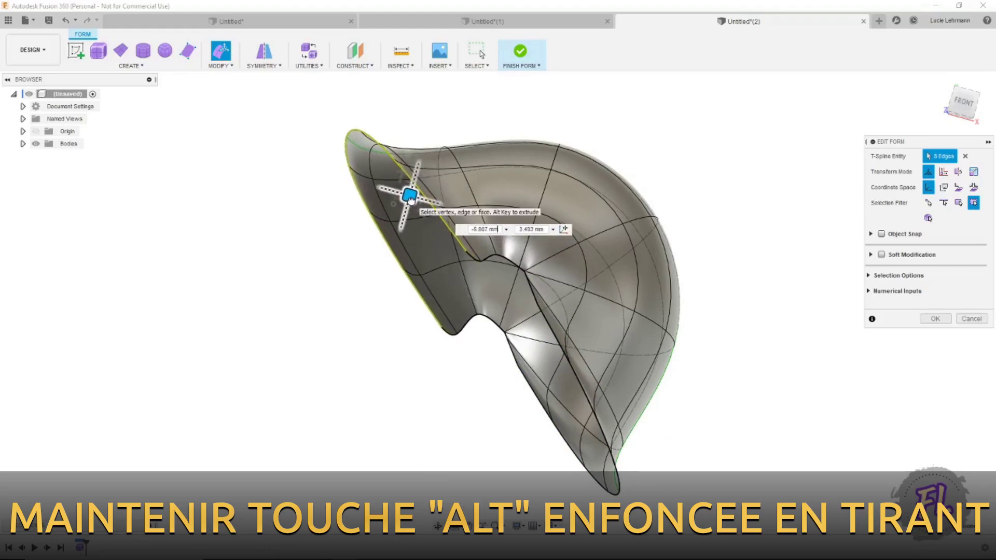
pyautogui.keyDown('shift'); pyautogui.moveTo(714, 358); pyautogui.dragTo(689, 354, button='middle'); pyautogui.keyUp('shift')
pyautogui.scroll(8, 608, 349)
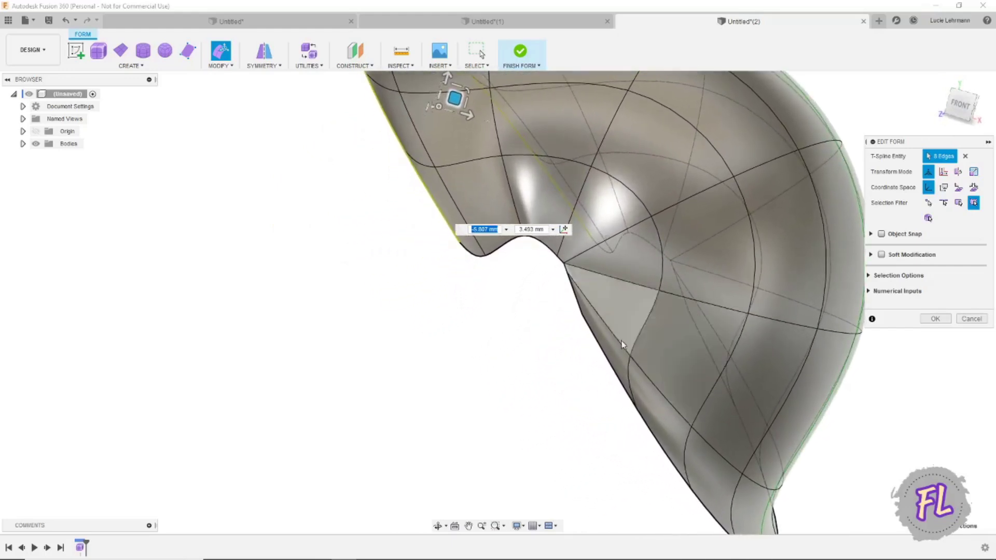
pyautogui.keyDown('shift'); pyautogui.moveTo(600, 326); pyautogui.dragTo(599, 326, button='middle'); pyautogui.keyUp('shift')
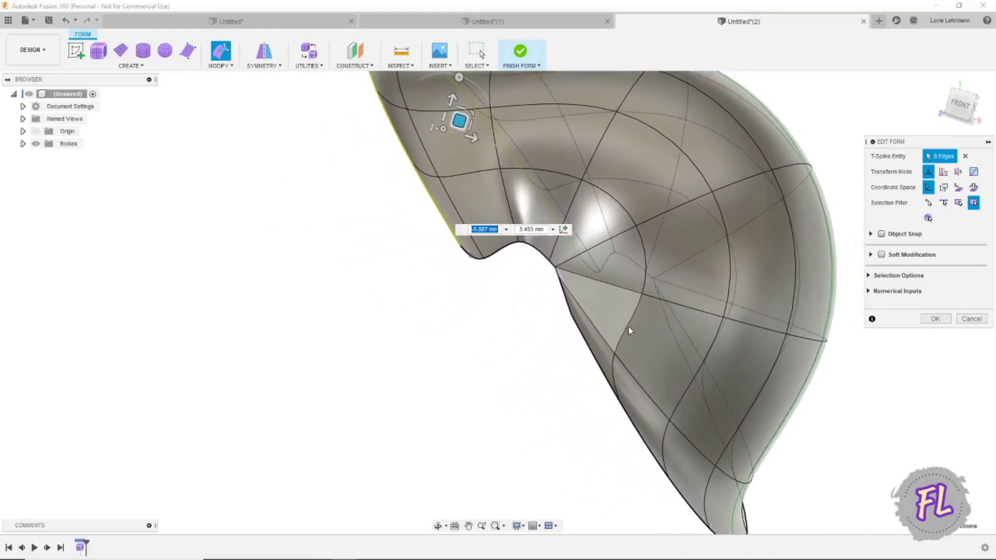
pyautogui.scroll(-4, 802, 314)
pyautogui.keyDown('shift'); pyautogui.moveTo(804, 316); pyautogui.dragTo(797, 314, button='middle'); pyautogui.keyUp('shift')
pyautogui.click(935, 319)
# Try to join the vertices around the helmet's side notch with Weld Vertices
pyautogui.keyDown('shift'); pyautogui.moveTo(933, 322); pyautogui.dragTo(586, 304, button='middle'); pyautogui.keyUp('shift')
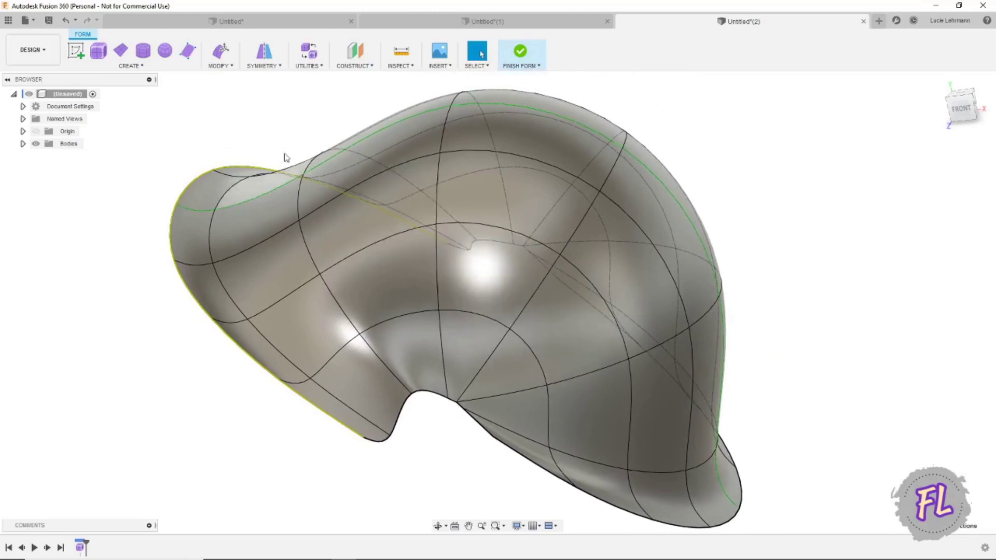
pyautogui.click(230, 67)
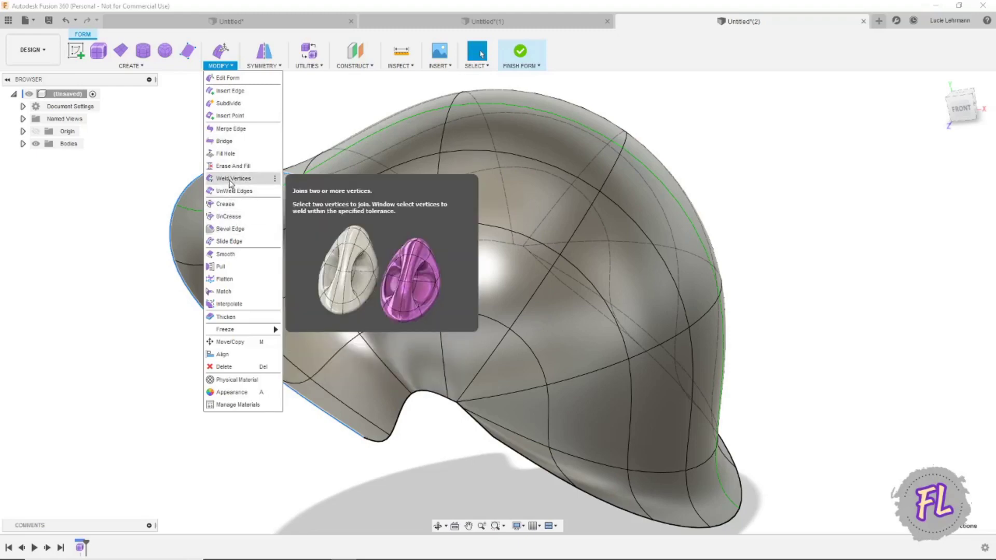
pyautogui.click(232, 179)
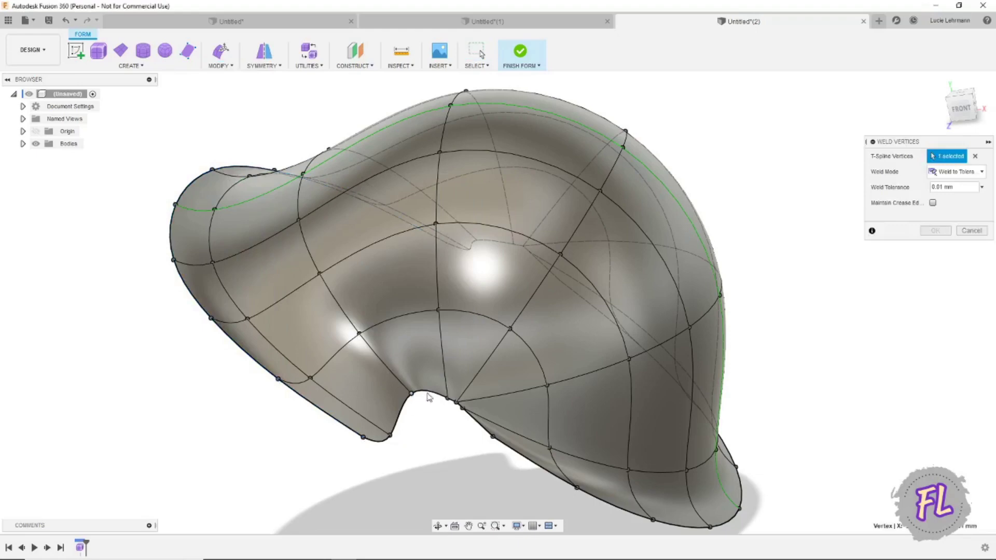
pyautogui.click(448, 400)
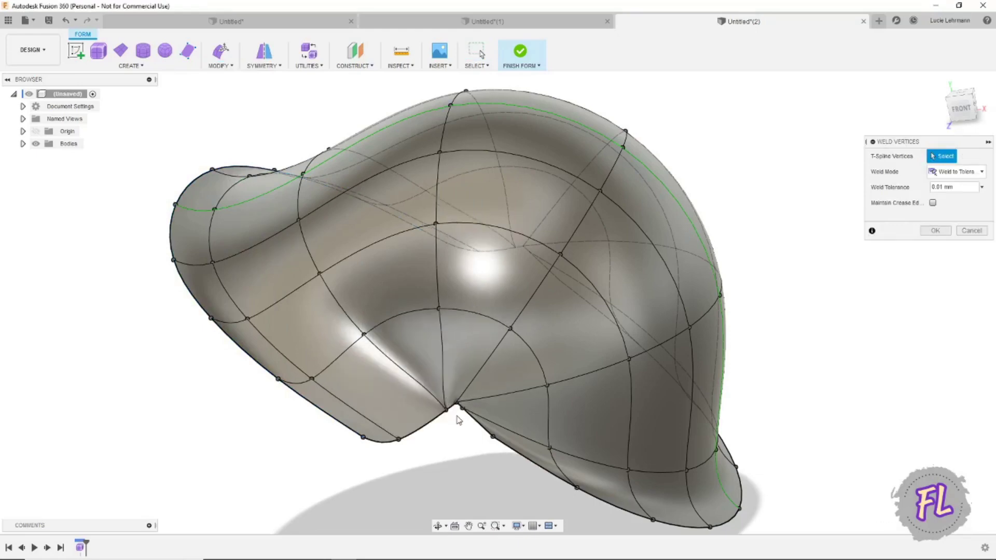
pyautogui.click(458, 406)
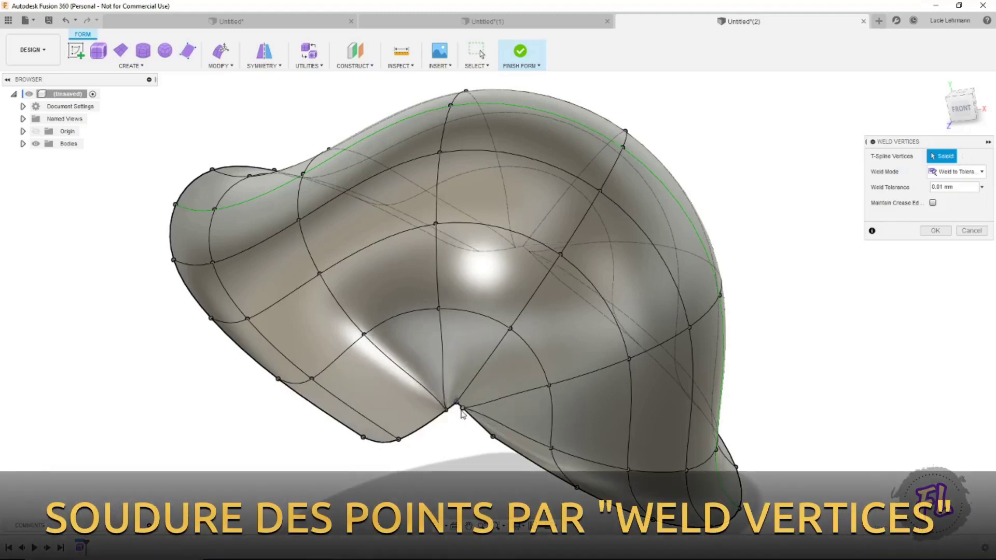
pyautogui.scroll(5, 461, 410)
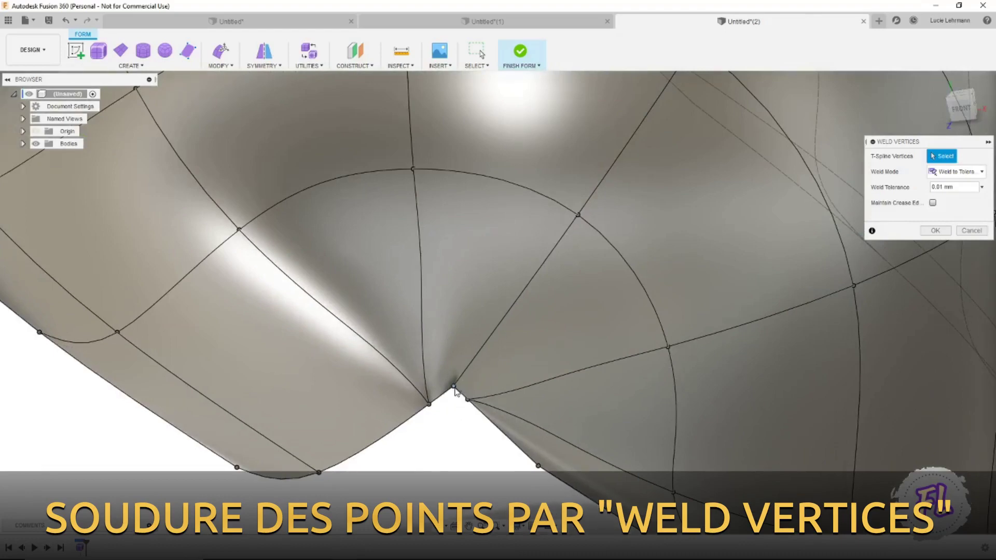
pyautogui.click(430, 404)
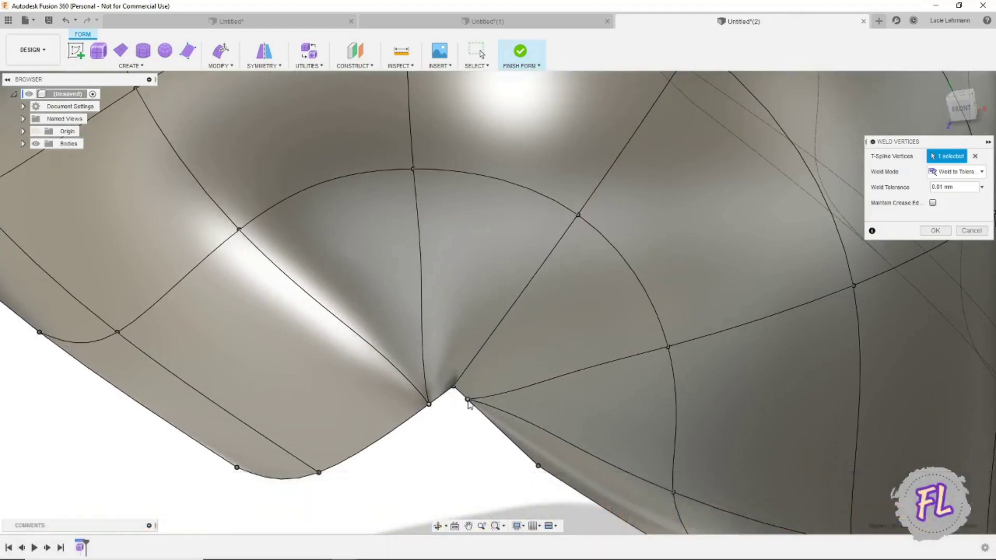
pyautogui.click(468, 400)
pyautogui.scroll(-5, 492, 413)
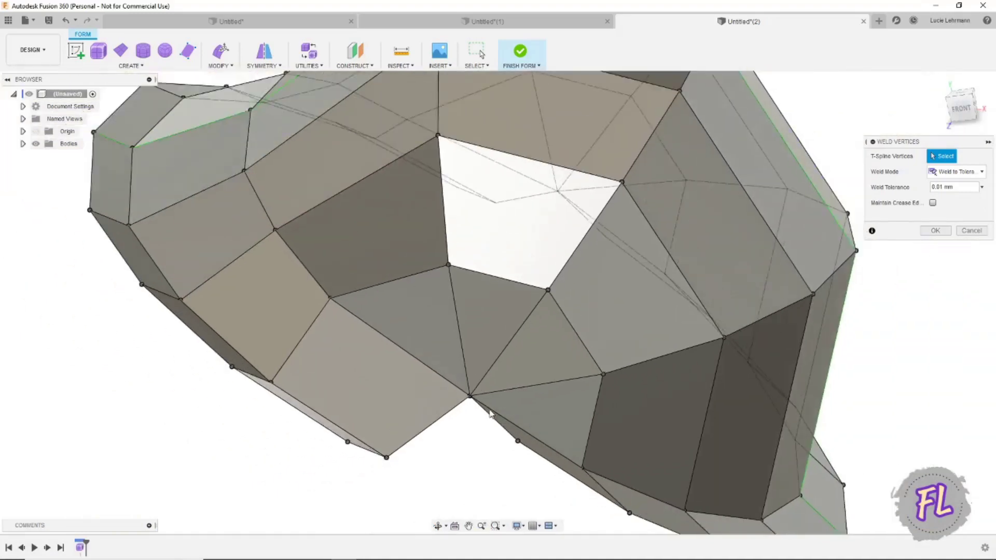
pyautogui.click(965, 172)
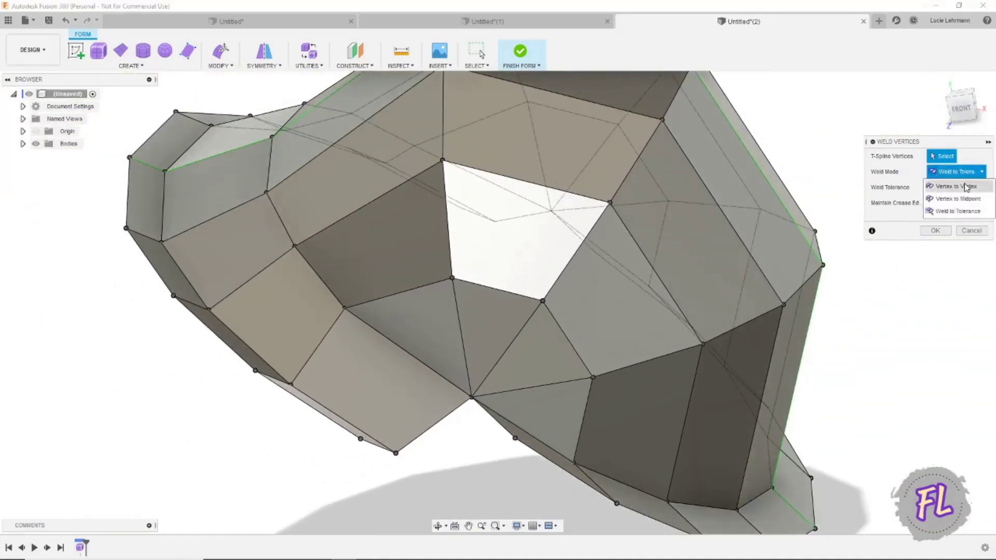
pyautogui.click(967, 187)
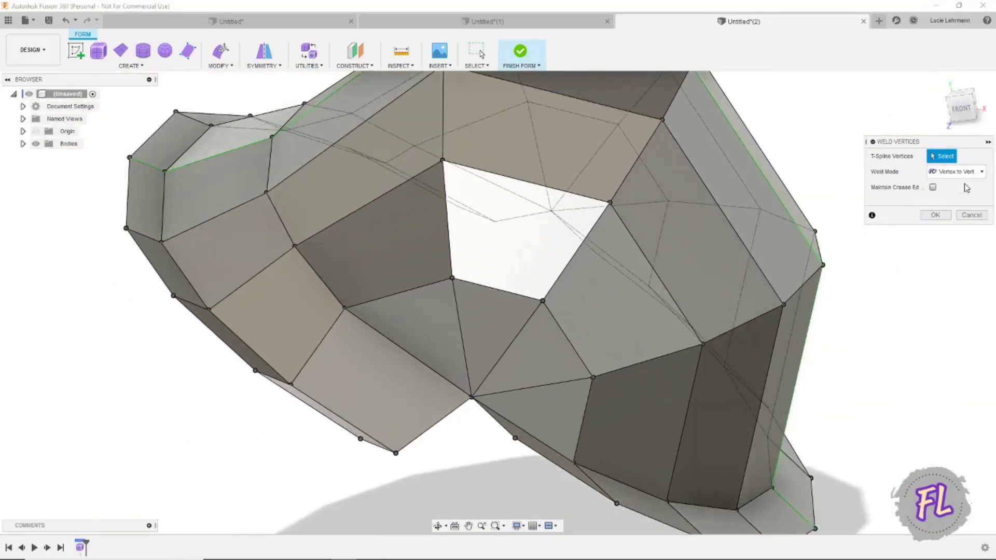
pyautogui.click(972, 215)
# Close the side notch by merging its upper edge group with the adjoining lower edge group using Merge Edge
pyautogui.scroll(5, 409, 456)
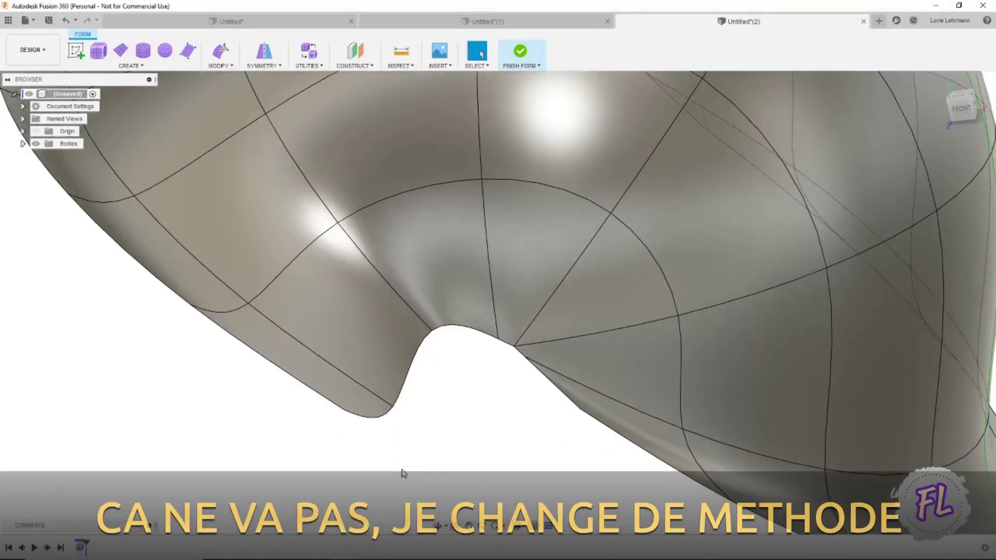
pyautogui.click(216, 66)
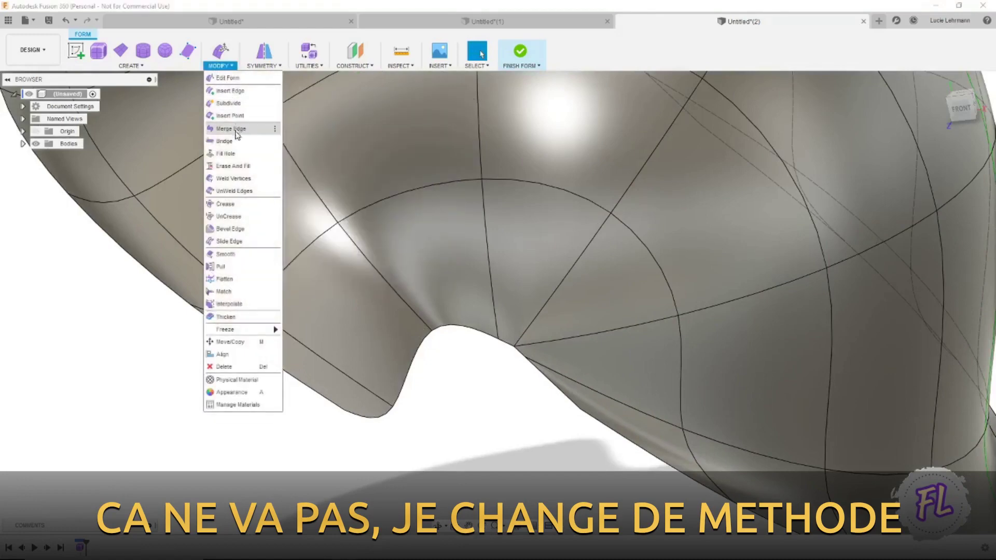
pyautogui.click(231, 128)
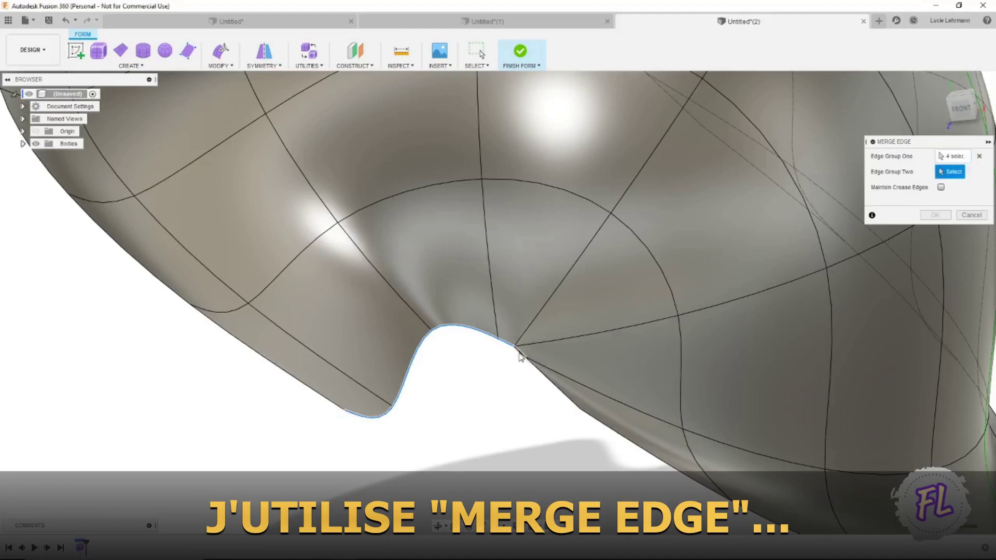
pyautogui.click(547, 380)
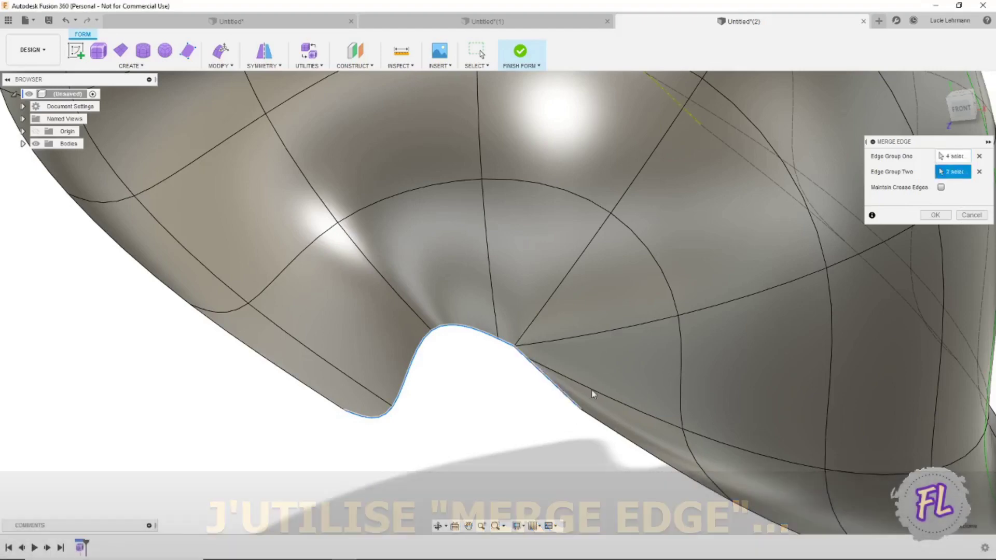
pyautogui.click(935, 215)
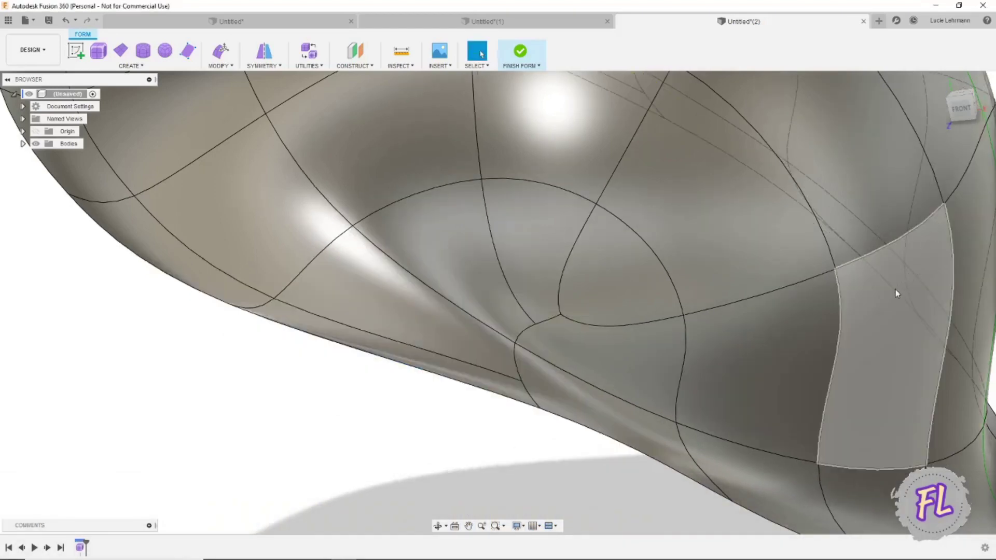
# Move the two rim edges on either side of the merged seam outward by 2 mm with Edit Form
pyautogui.scroll(-5, 644, 338)
pyautogui.keyDown('shift'); pyautogui.moveTo(632, 395); pyautogui.dragTo(637, 399, button='middle'); pyautogui.keyUp('shift')
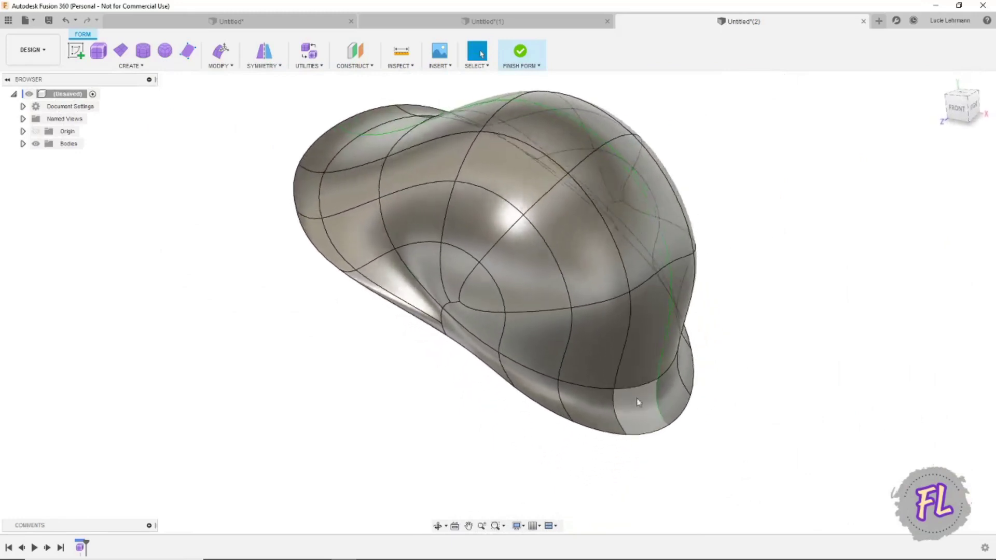
pyautogui.scroll(3, 473, 389)
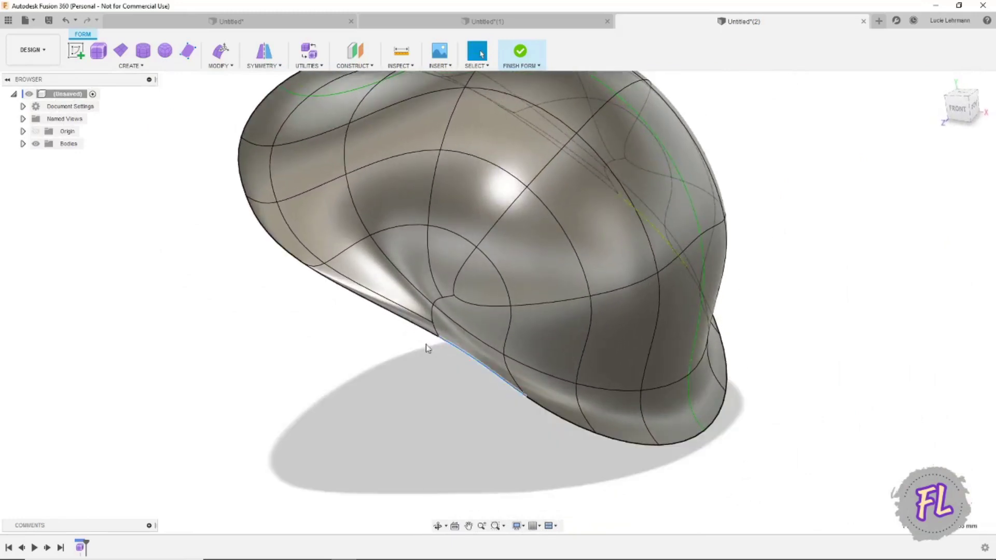
pyautogui.keyDown('ctrl'); pyautogui.click(418, 326); pyautogui.keyUp('ctrl')
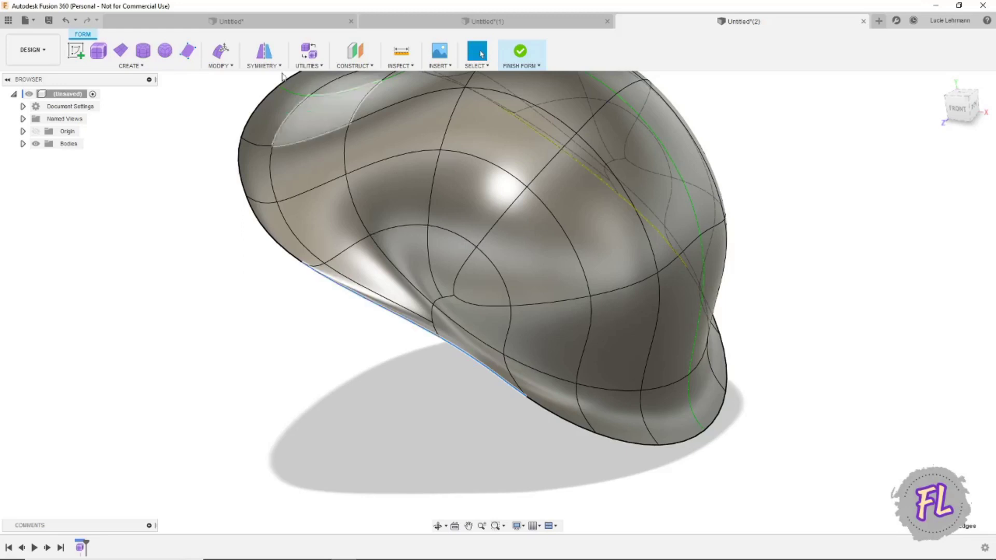
pyautogui.click(221, 52)
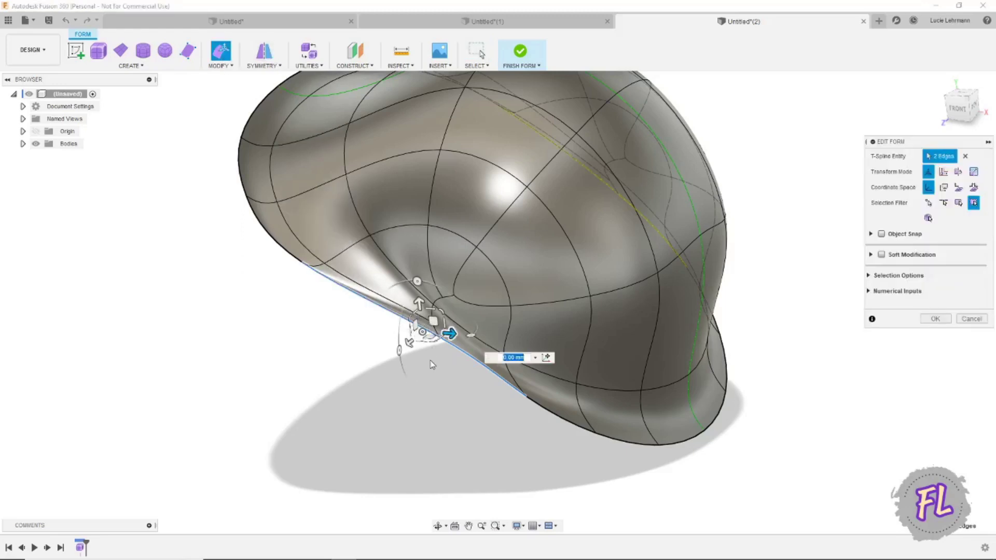
pyautogui.keyDown('shift'); pyautogui.moveTo(432, 364); pyautogui.dragTo(400, 342, button='middle'); pyautogui.keyUp('shift')
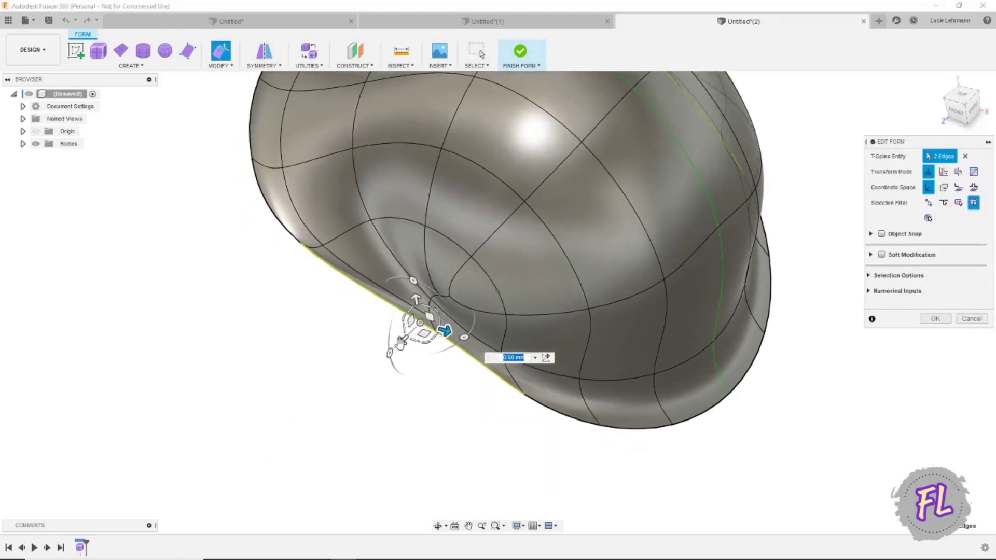
pyautogui.moveTo(401, 342); pyautogui.dragTo(398, 344)
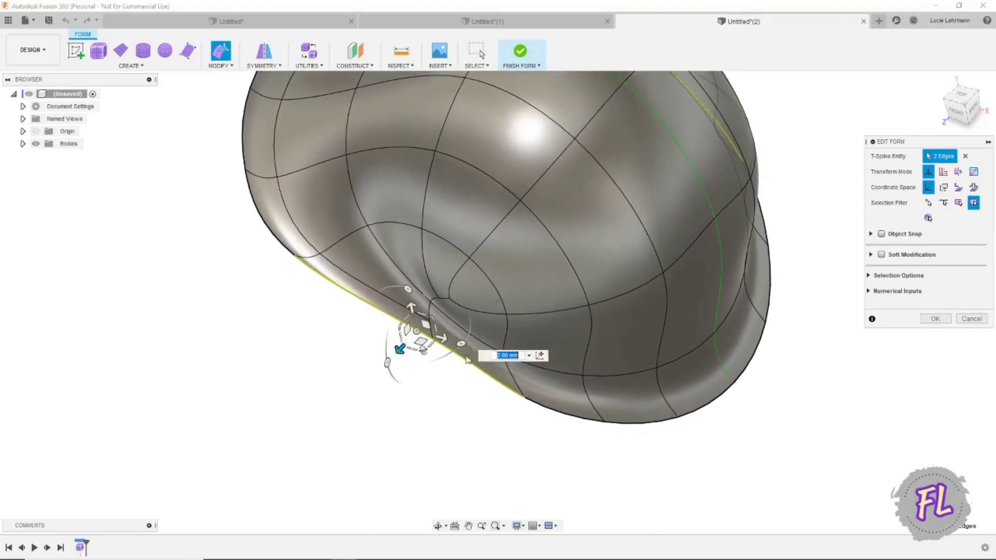
# Shift eight adjacent faces on the dome's upper side inward by about -4.9 mm and -3.4 mm
pyautogui.keyDown('shift'); pyautogui.moveTo(780, 418); pyautogui.dragTo(776, 416, button='middle'); pyautogui.keyUp('shift')
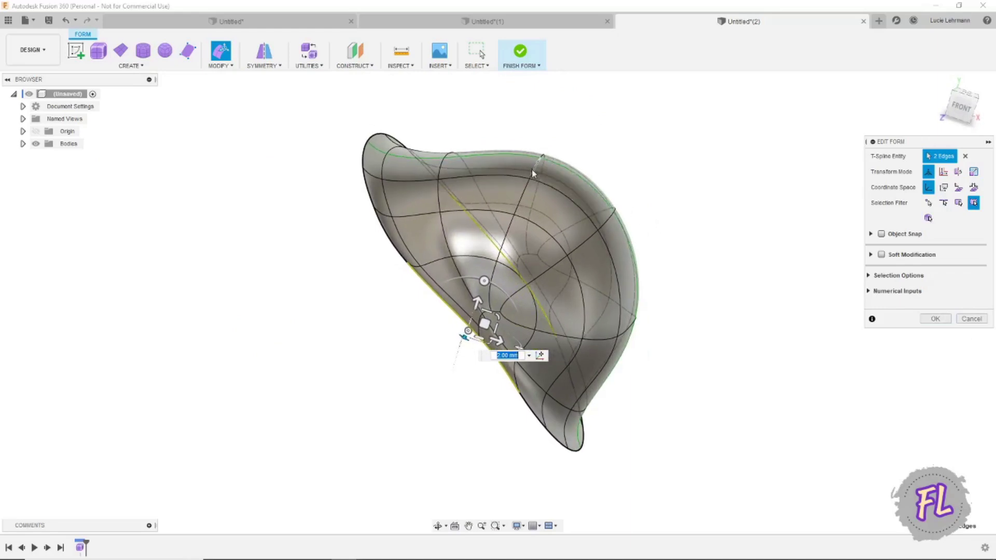
pyautogui.click(519, 164)
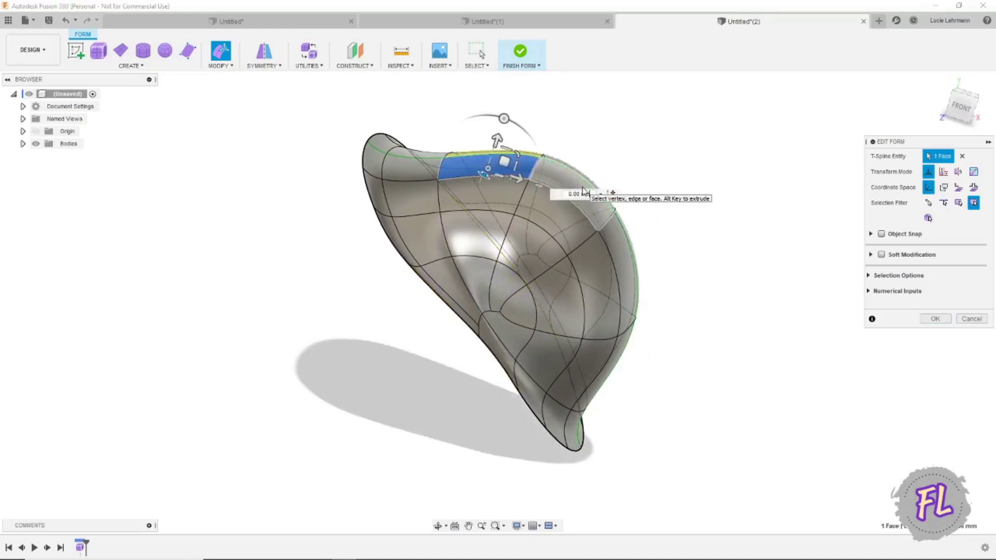
pyautogui.keyDown('shift'); pyautogui.click(598, 215); pyautogui.keyUp('shift')
pyautogui.keyDown('shift'); pyautogui.click(605, 276); pyautogui.keyUp('shift')
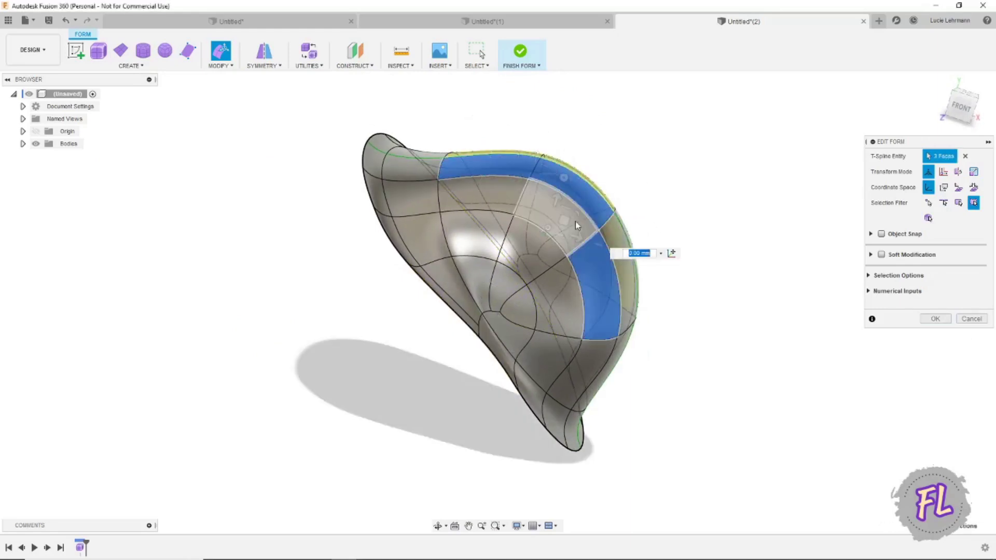
pyautogui.keyDown('shift'); pyautogui.click(573, 223); pyautogui.keyUp('shift')
pyautogui.keyDown('shift'); pyautogui.click(478, 196); pyautogui.keyUp('shift')
pyautogui.keyDown('shift'); pyautogui.click(490, 233); pyautogui.keyUp('shift')
pyautogui.keyDown('shift'); pyautogui.click(570, 287); pyautogui.keyUp('shift')
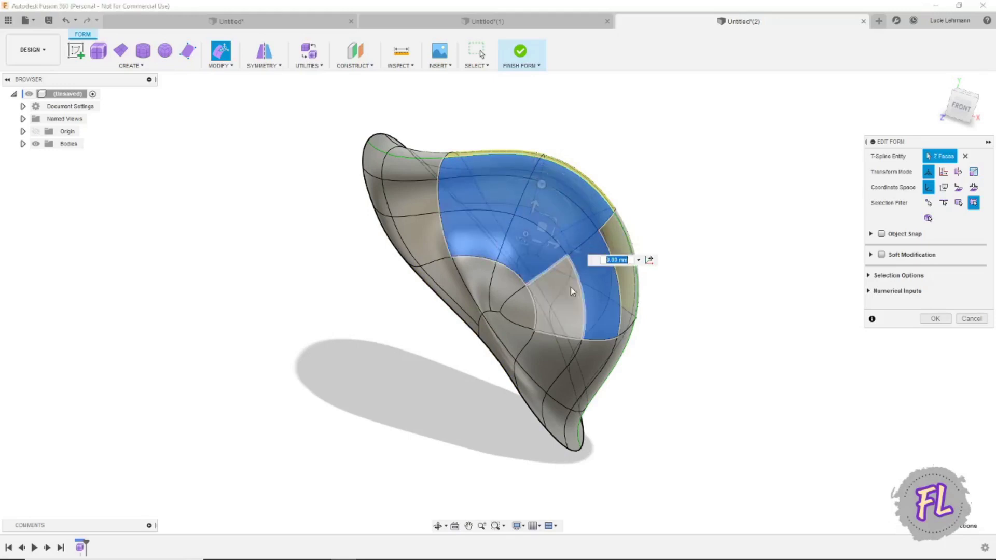
pyautogui.keyDown('shift'); pyautogui.click(578, 306); pyautogui.keyUp('shift')
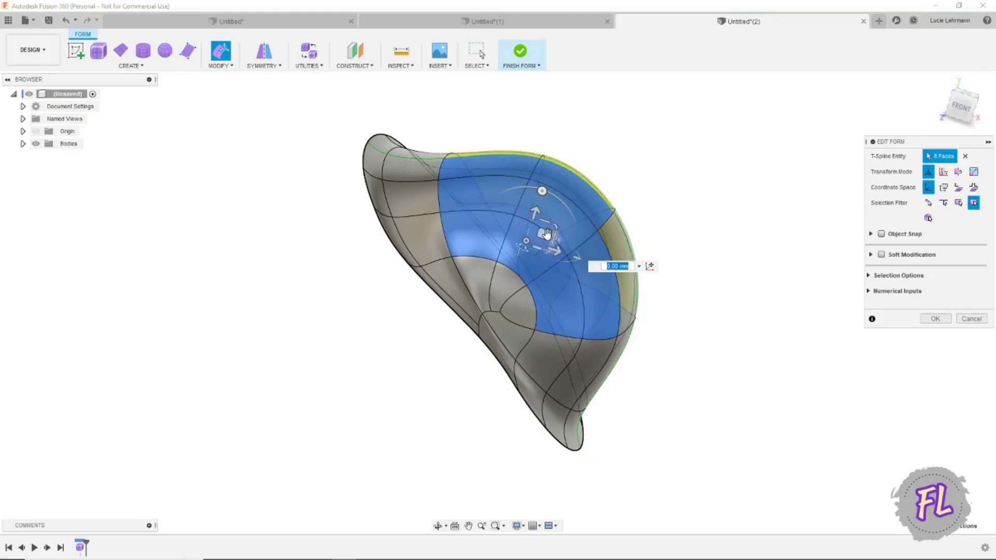
pyautogui.moveTo(546, 235); pyautogui.dragTo(530, 237)
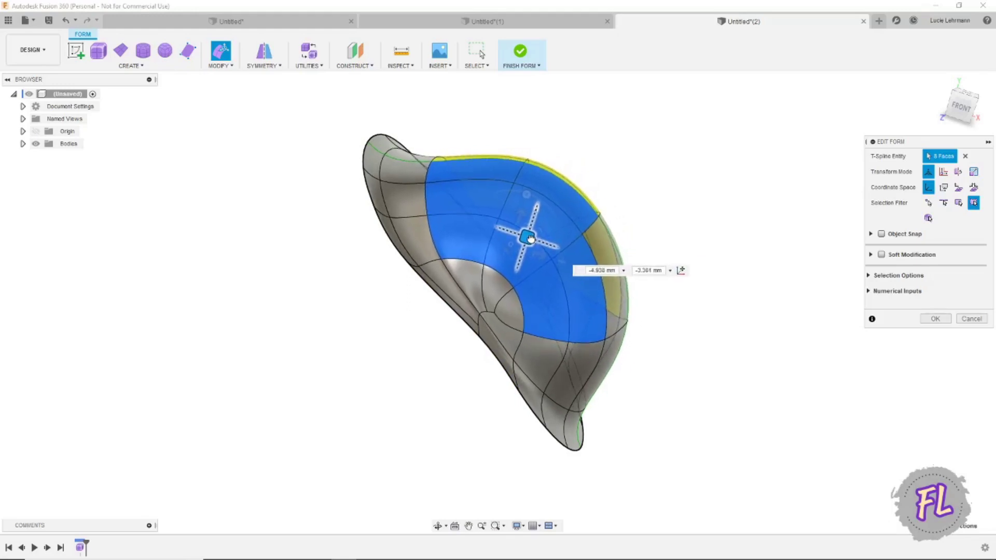
pyautogui.click(773, 312)
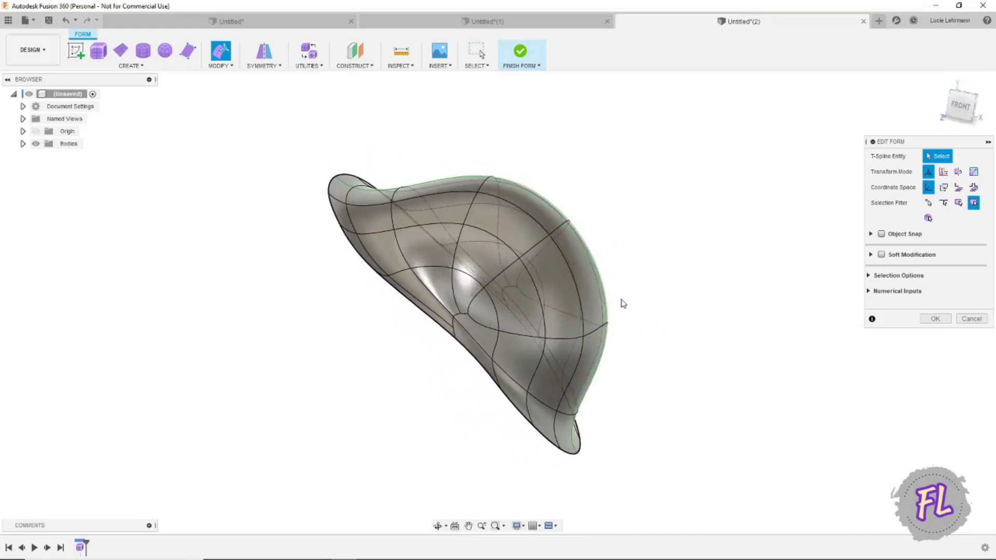
# Shift the block of faces on the dome's rear side inward by about -2.3 mm and -0.8 mm
pyautogui.click(591, 284)
pyautogui.keyDown('ctrl'); pyautogui.click(564, 298); pyautogui.keyUp('ctrl')
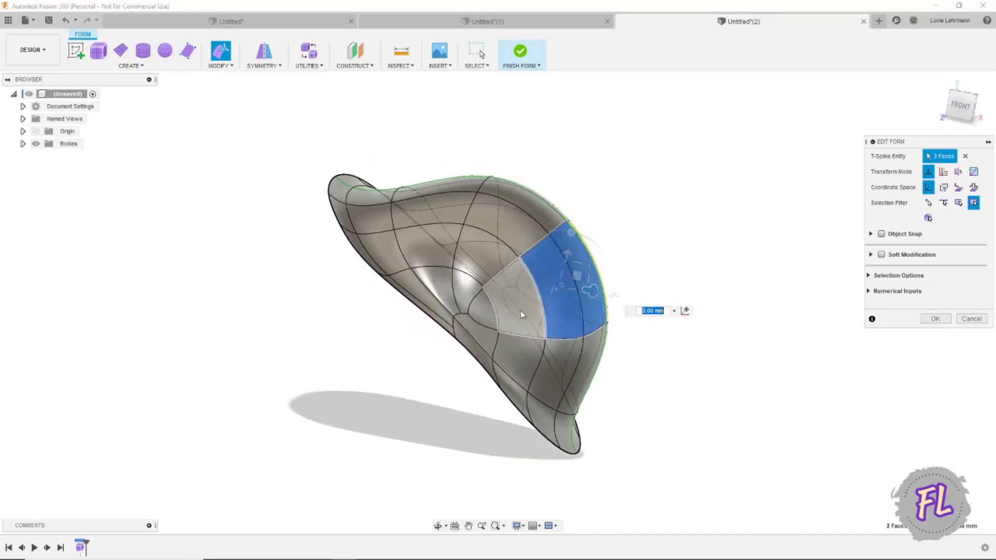
pyautogui.keyDown('ctrl'); pyautogui.click(521, 312); pyautogui.keyUp('ctrl')
pyautogui.keyDown('ctrl'); pyautogui.click(595, 358); pyautogui.keyUp('ctrl')
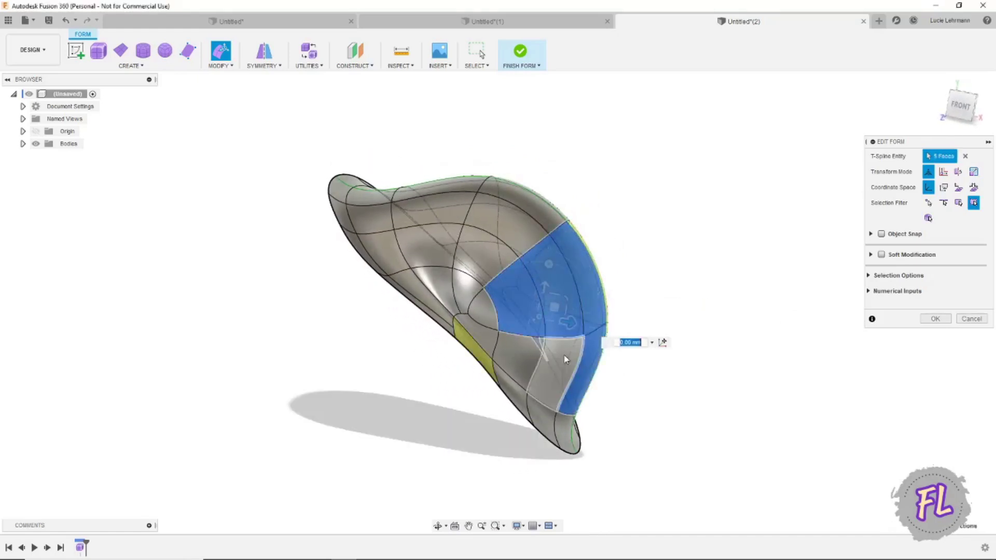
pyautogui.keyDown('ctrl'); pyautogui.click(563, 355); pyautogui.keyUp('ctrl')
pyautogui.keyDown('ctrl'); pyautogui.click(529, 359); pyautogui.keyUp('ctrl')
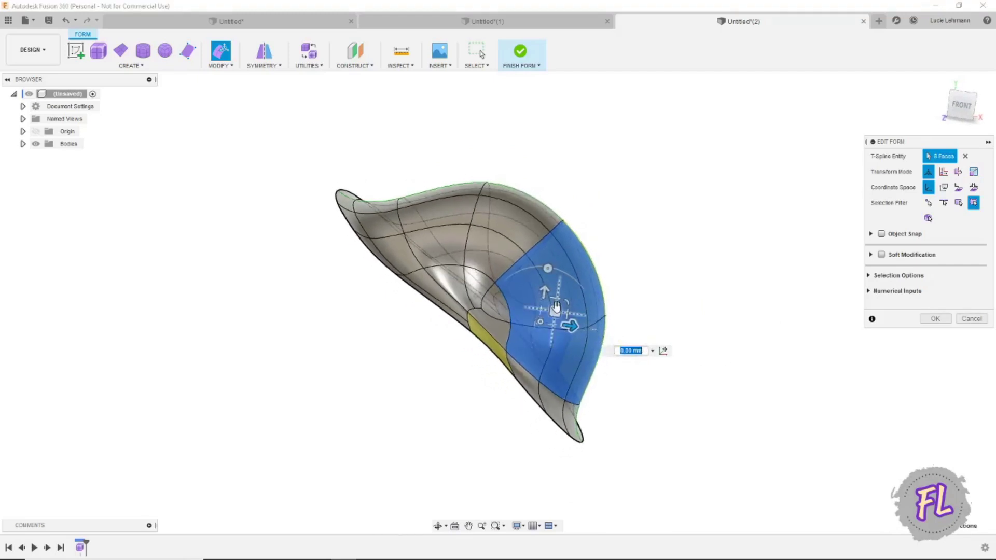
pyautogui.moveTo(554, 312); pyautogui.dragTo(550, 312)
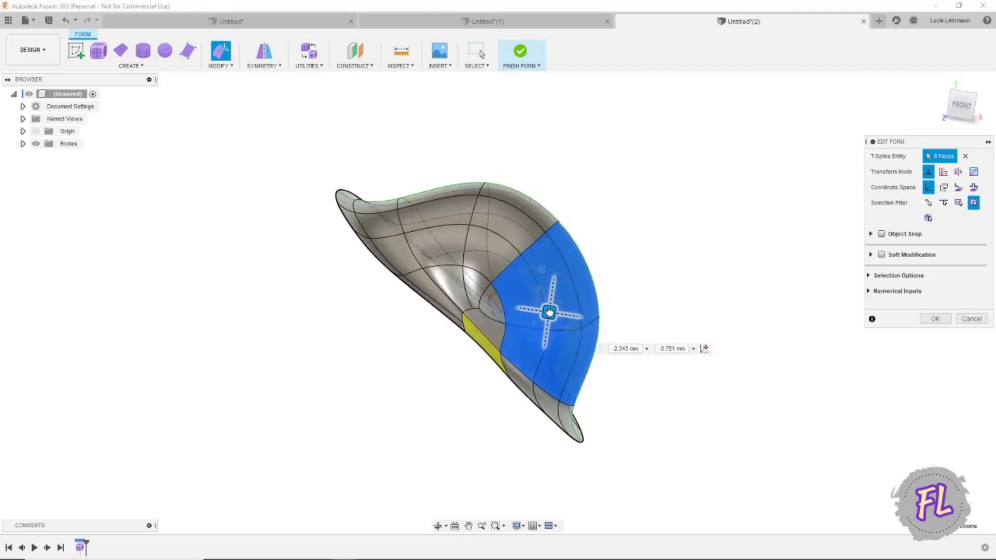
# Shift six adjacent faces on the dome's upper front side inward by about -2.0 mm and -2.8 mm
pyautogui.click(497, 191)
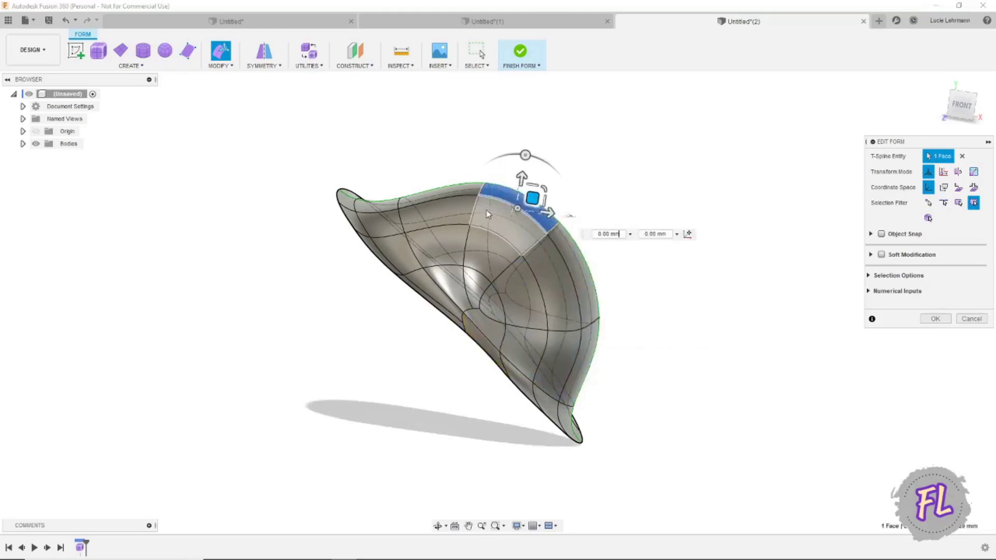
pyautogui.keyDown('ctrl'); pyautogui.click(471, 195); pyautogui.keyUp('ctrl')
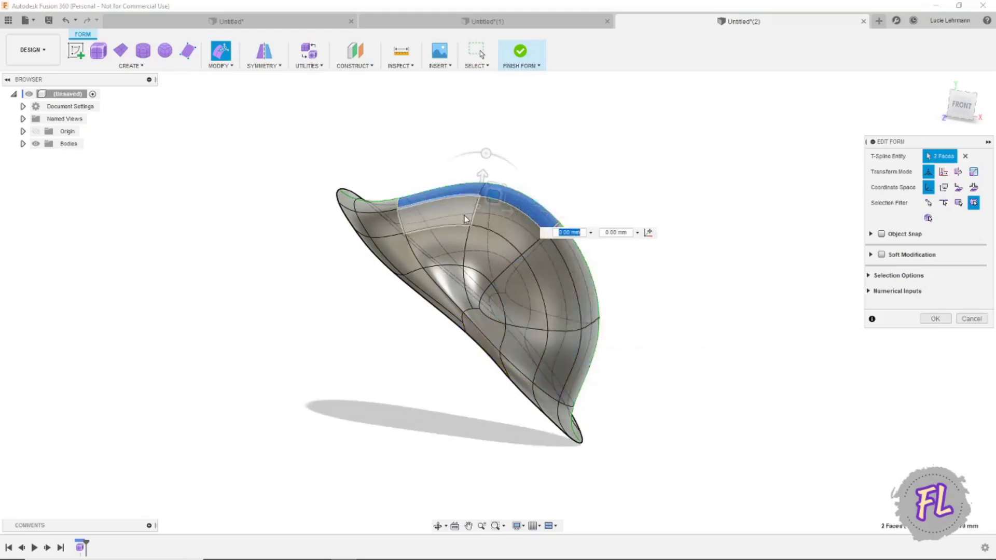
pyautogui.keyDown('ctrl'); pyautogui.click(464, 215); pyautogui.keyUp('ctrl')
pyautogui.keyDown('ctrl'); pyautogui.click(496, 223); pyautogui.keyUp('ctrl')
pyautogui.keyDown('ctrl'); pyautogui.click(481, 247); pyautogui.keyUp('ctrl')
pyautogui.keyDown('ctrl'); pyautogui.click(449, 254); pyautogui.keyUp('ctrl')
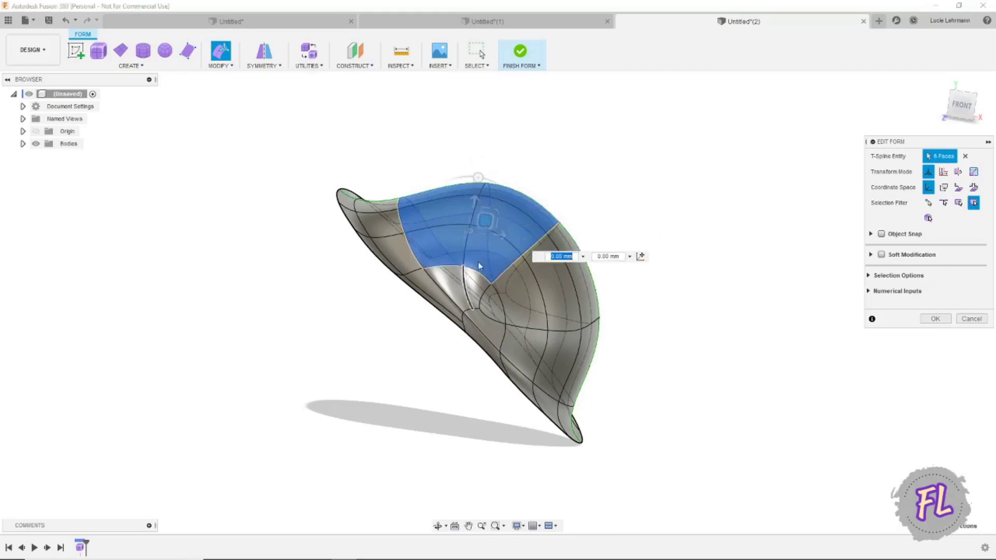
pyautogui.moveTo(483, 217)
pyautogui.mouseDown()
pyautogui.moveTo(491, 231)
pyautogui.moveTo(477, 226)
pyautogui.mouseUp()
pyautogui.keyDown('shift'); pyautogui.moveTo(825, 301); pyautogui.dragTo(314, 302, button='middle'); pyautogui.keyUp('shift')
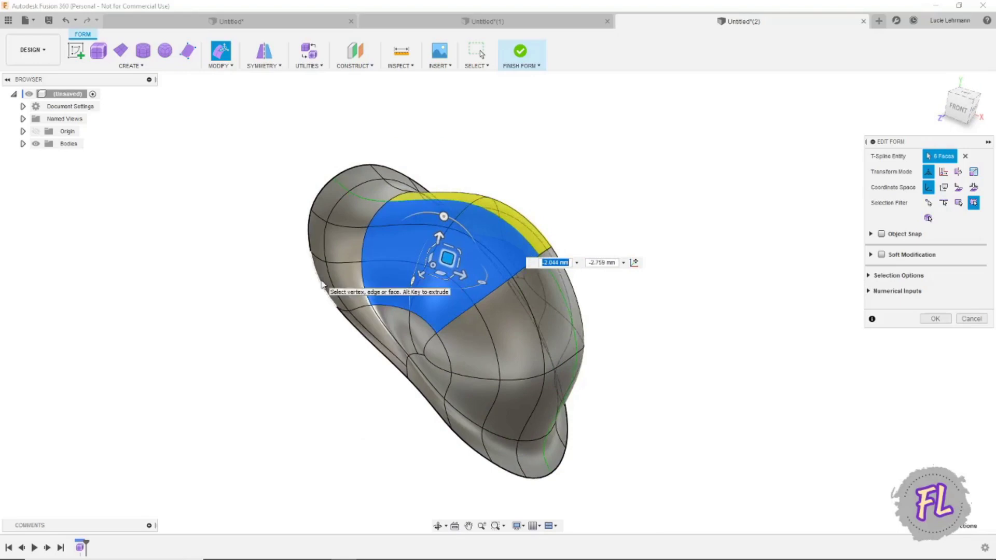
pyautogui.doubleClick(322, 284)
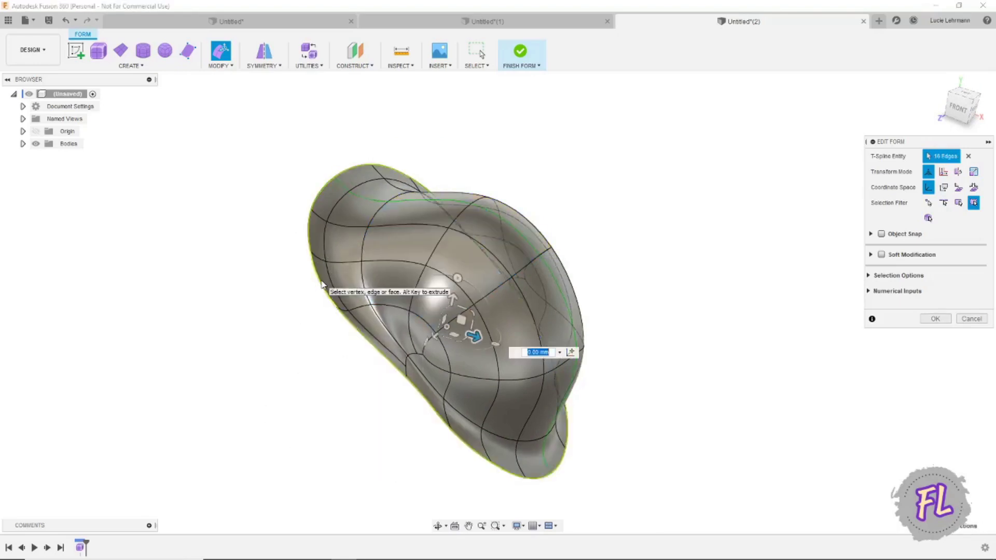
pyautogui.keyDown('shift'); pyautogui.moveTo(353, 347); pyautogui.dragTo(711, 267, button='middle'); pyautogui.keyUp('shift')
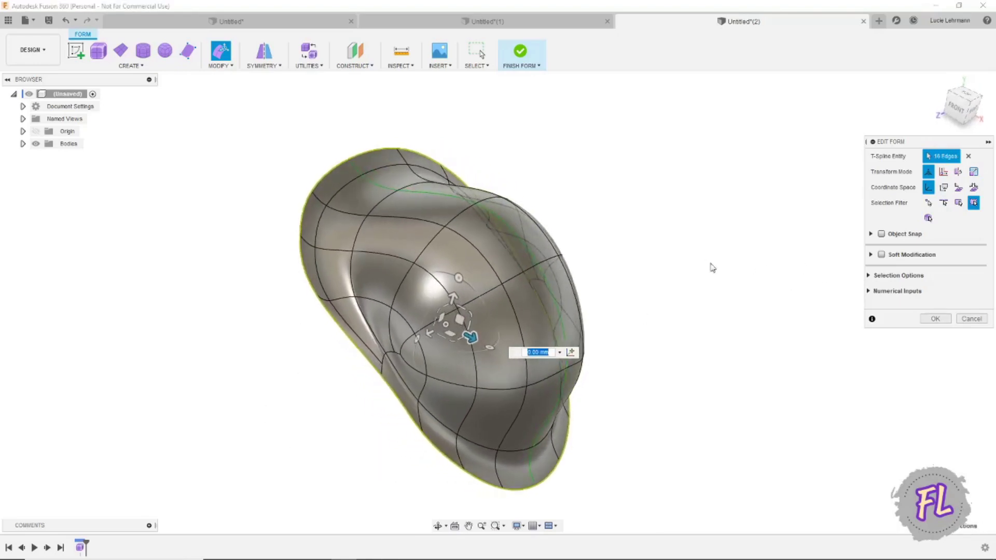
pyautogui.click(711, 267)
# Scale three adjacent rim edges at the brim's front end by a factor of about 0.797 with Edit Form
pyautogui.keyDown('shift'); pyautogui.moveTo(399, 248); pyautogui.dragTo(338, 184, button='middle'); pyautogui.keyUp('shift')
pyautogui.click(341, 172)
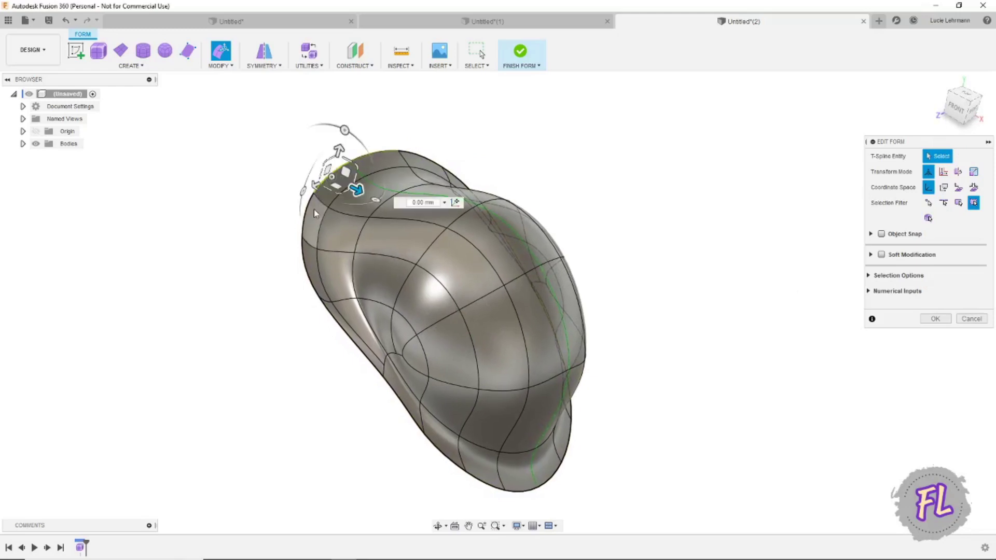
pyautogui.keyDown('shift'); pyautogui.click(307, 224); pyautogui.keyUp('shift')
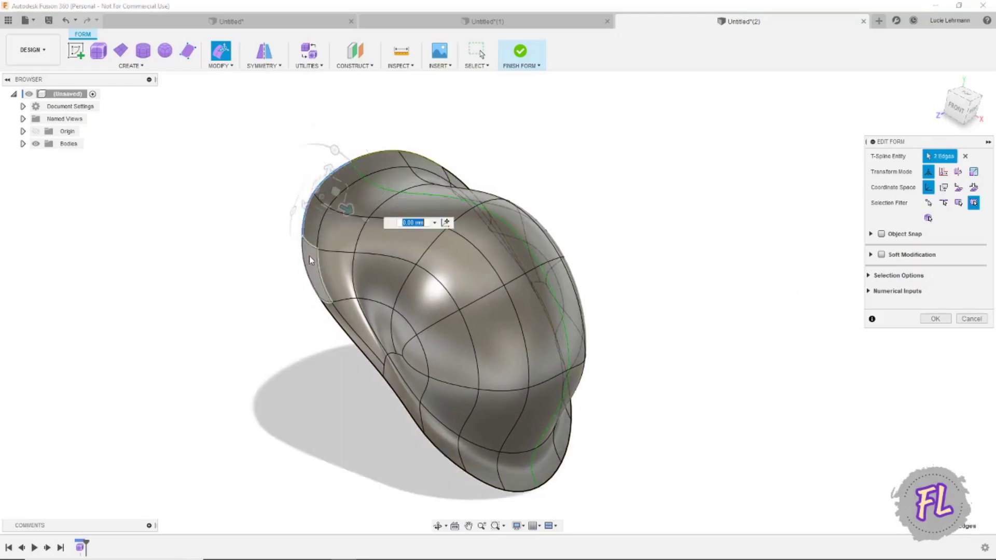
pyautogui.keyDown('shift'); pyautogui.click(310, 283); pyautogui.keyUp('shift')
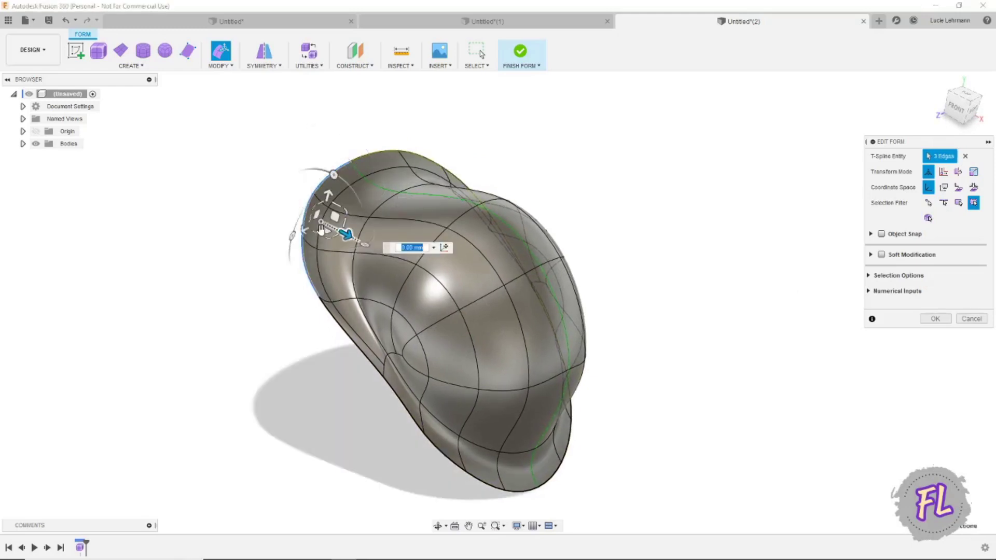
pyautogui.moveTo(319, 221); pyautogui.dragTo(328, 218)
pyautogui.keyDown('shift'); pyautogui.moveTo(469, 368); pyautogui.dragTo(905, 322, button='middle'); pyautogui.keyUp('shift')
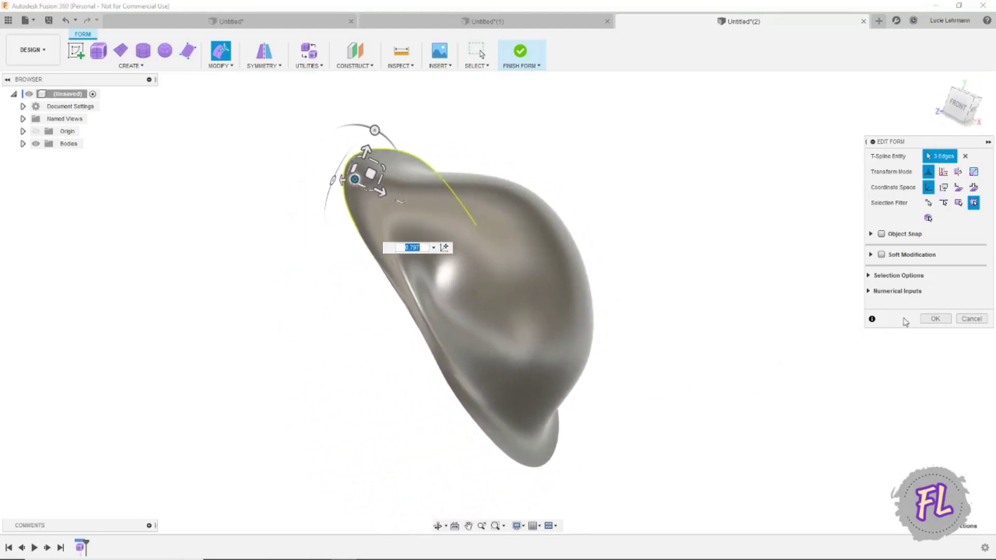
pyautogui.click(935, 319)
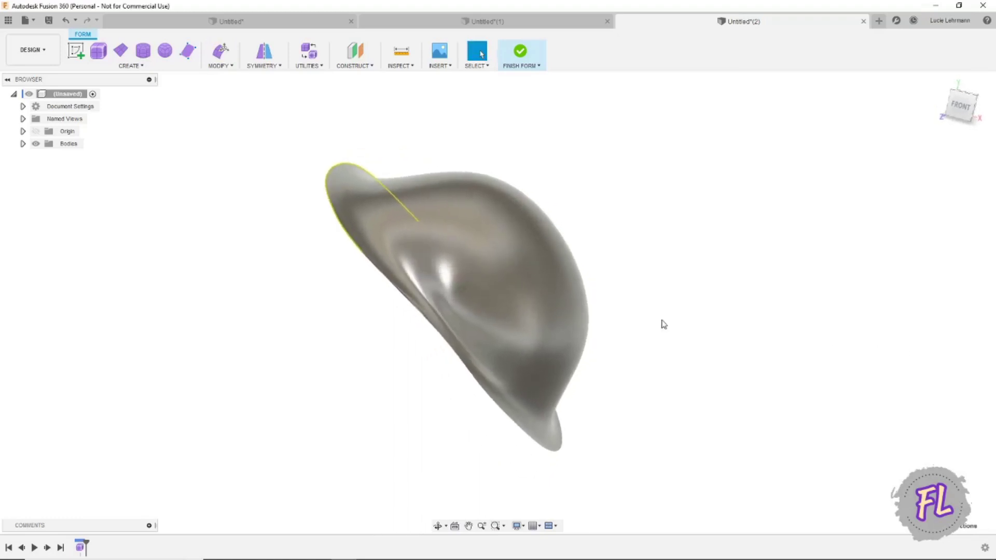
# Finish the form and thicken the helmet-like surface into a solid
pyautogui.keyDown('shift'); pyautogui.moveTo(658, 323); pyautogui.dragTo(631, 260, button='middle'); pyautogui.keyUp('shift')
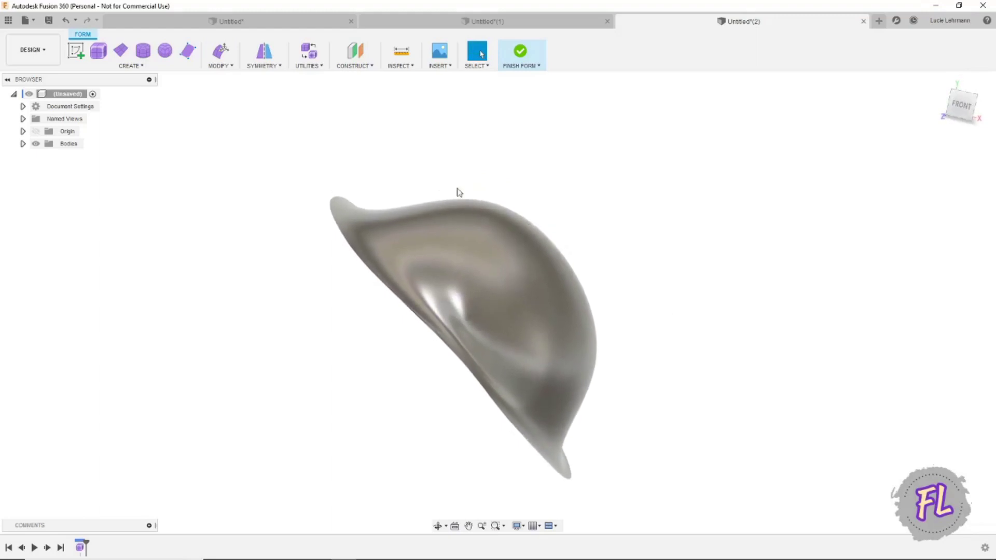
pyautogui.click(129, 66)
pyautogui.click(218, 66)
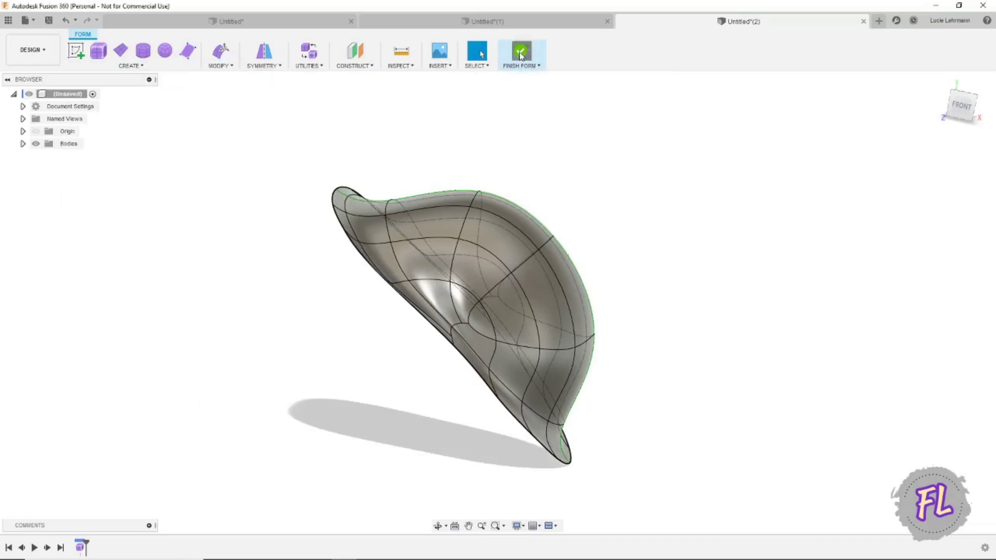
pyautogui.click(519, 66)
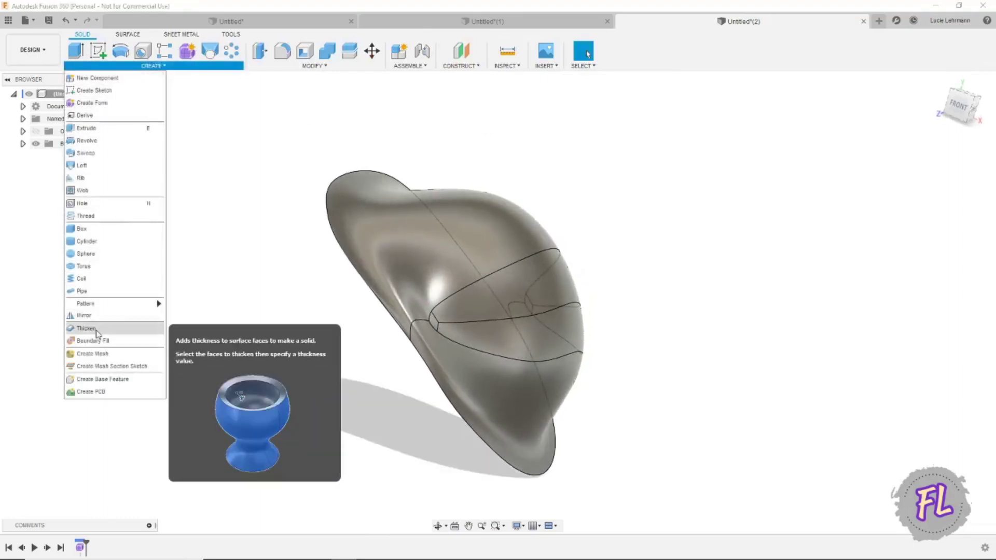
pyautogui.click(83, 328)
pyautogui.click(557, 276)
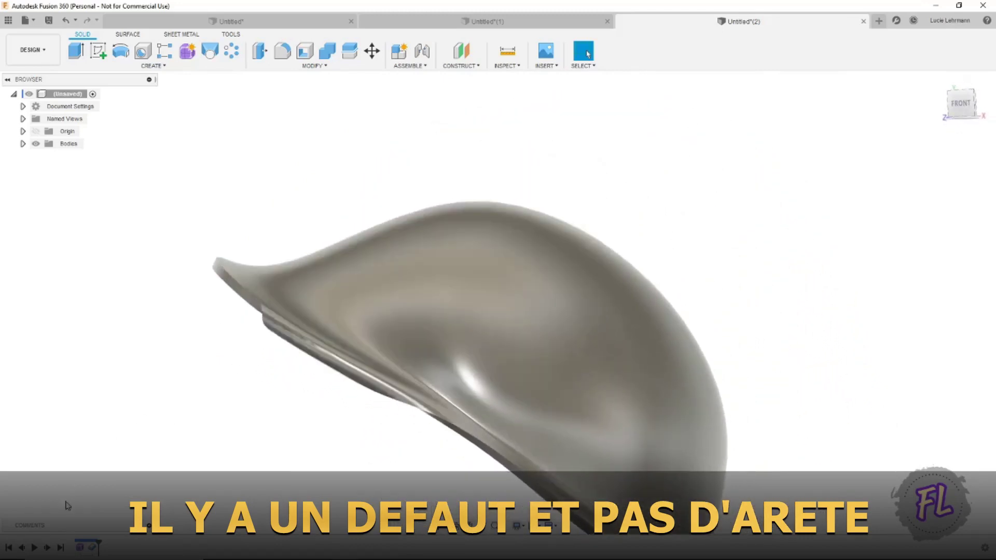
# Reopen the form feature for editing to examine the distorted stretch of rim beside the side seam
pyautogui.rightClick(81, 548)
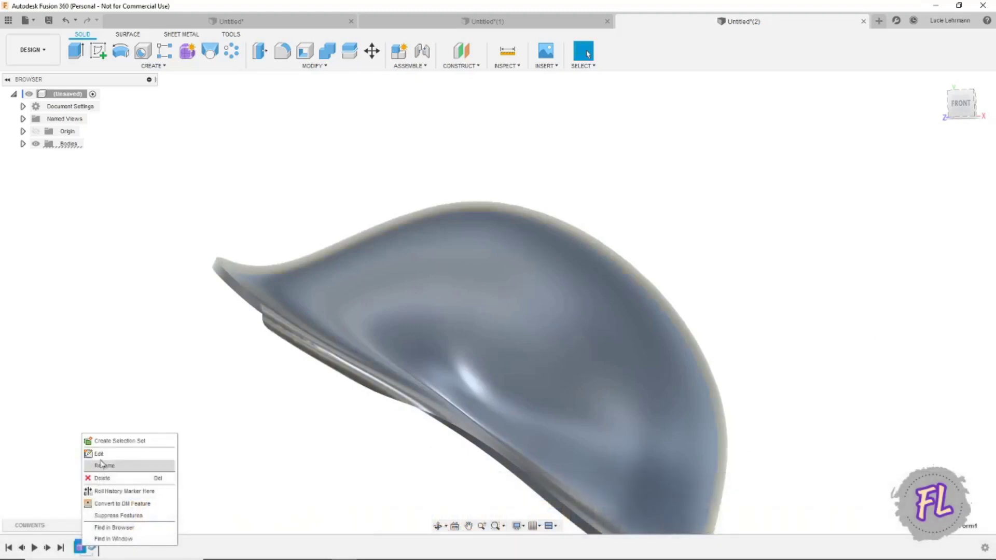
pyautogui.click(98, 454)
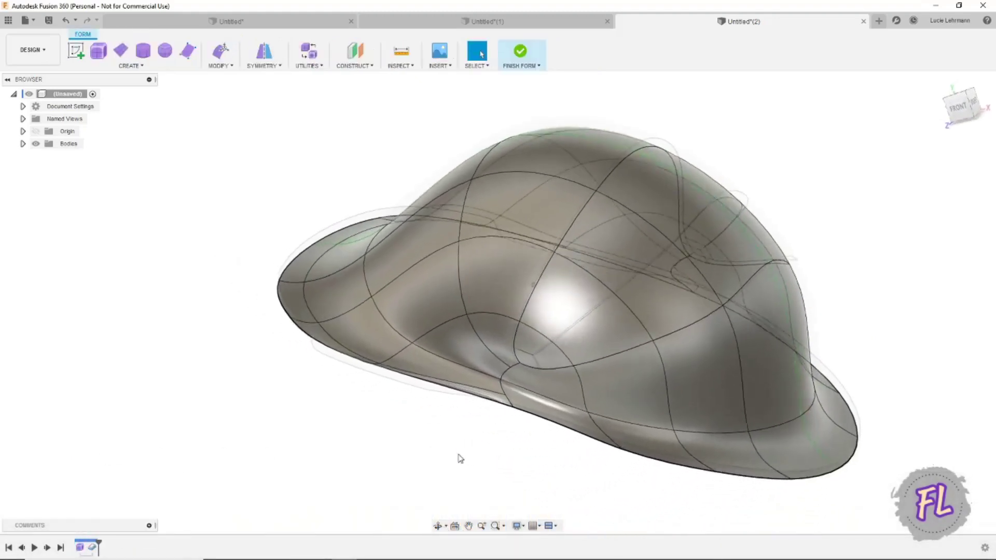
pyautogui.scroll(5, 438, 401)
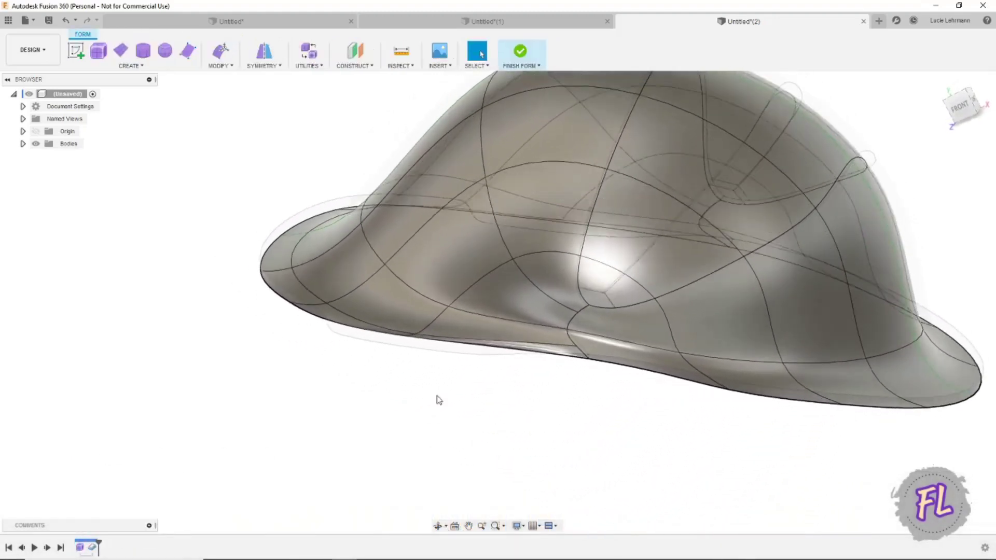
pyautogui.keyDown('shift'); pyautogui.moveTo(437, 396); pyautogui.dragTo(11, 130, button='middle'); pyautogui.keyUp('shift')
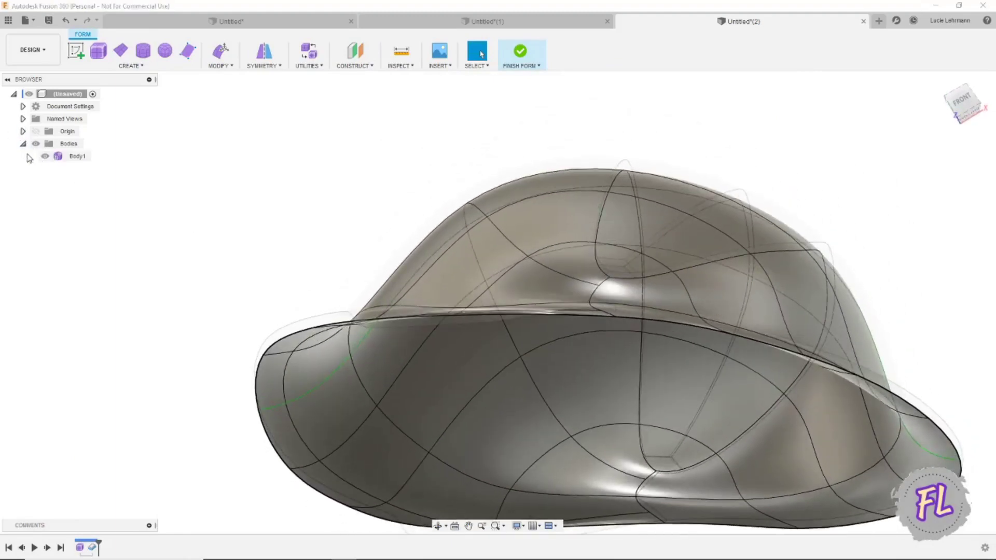
pyautogui.keyDown('shift'); pyautogui.moveTo(148, 197); pyautogui.dragTo(681, 371, button='middle'); pyautogui.keyUp('shift')
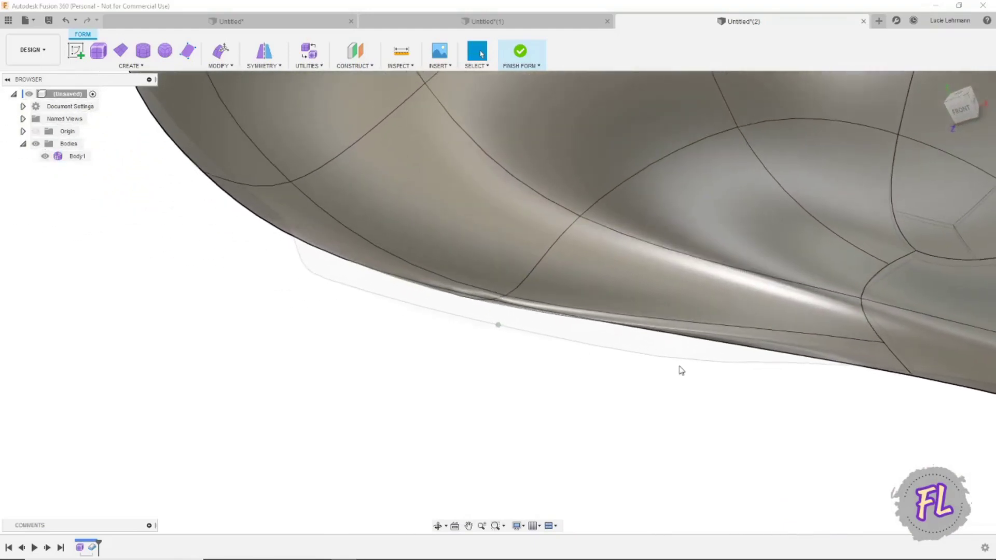
# Pull the folded rim edge beside the side seam outward with Edit Form, and finish the form
pyautogui.click(779, 352)
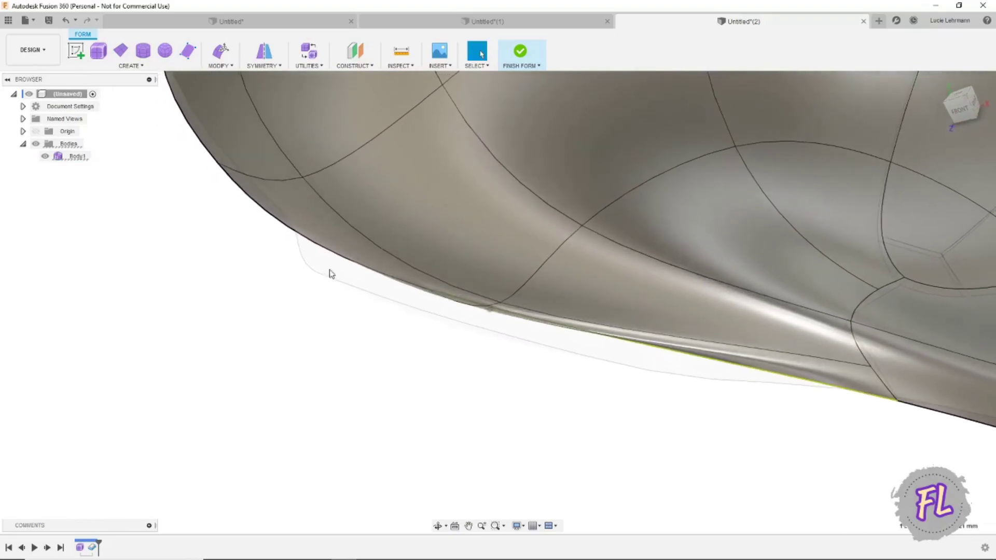
pyautogui.click(221, 51)
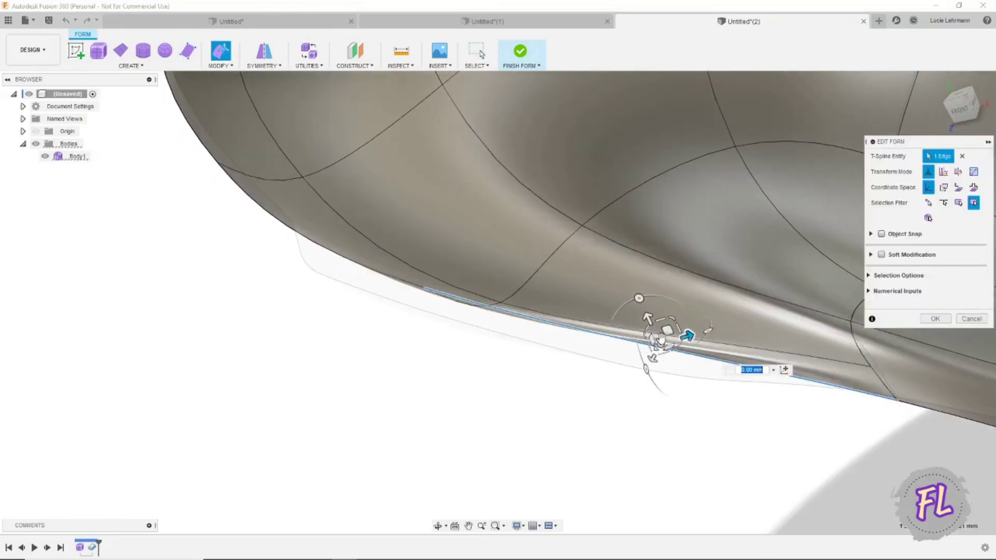
pyautogui.moveTo(648, 387)
pyautogui.keyDown('shift'); pyautogui.mouseDown(button='middle')
pyautogui.moveTo(649, 396)
pyautogui.moveTo(647, 383)
pyautogui.mouseUp(button='middle'); pyautogui.keyUp('shift')
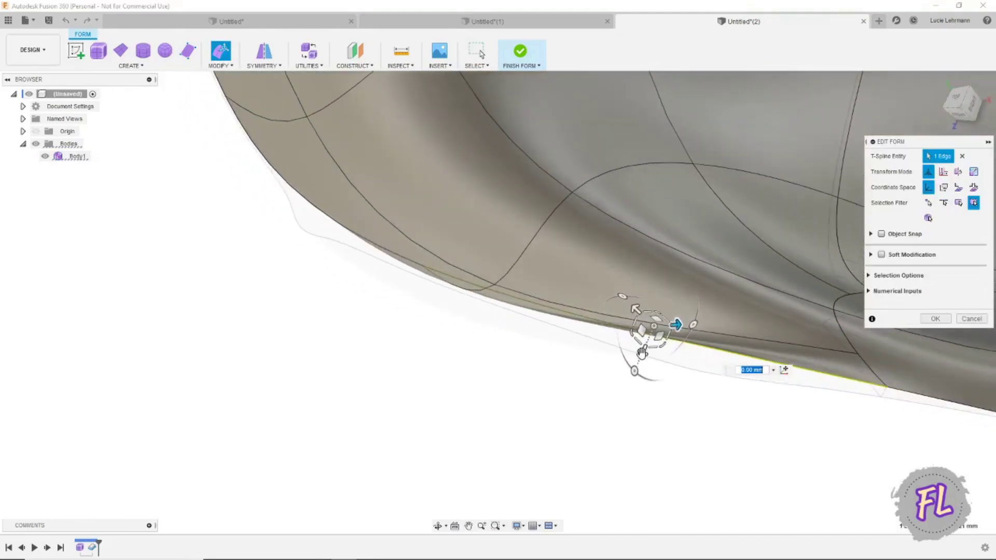
pyautogui.moveTo(635, 374); pyautogui.dragTo(624, 397)
pyautogui.keyDown('shift'); pyautogui.moveTo(645, 407); pyautogui.dragTo(703, 386, button='middle'); pyautogui.keyUp('shift')
pyautogui.click(933, 318)
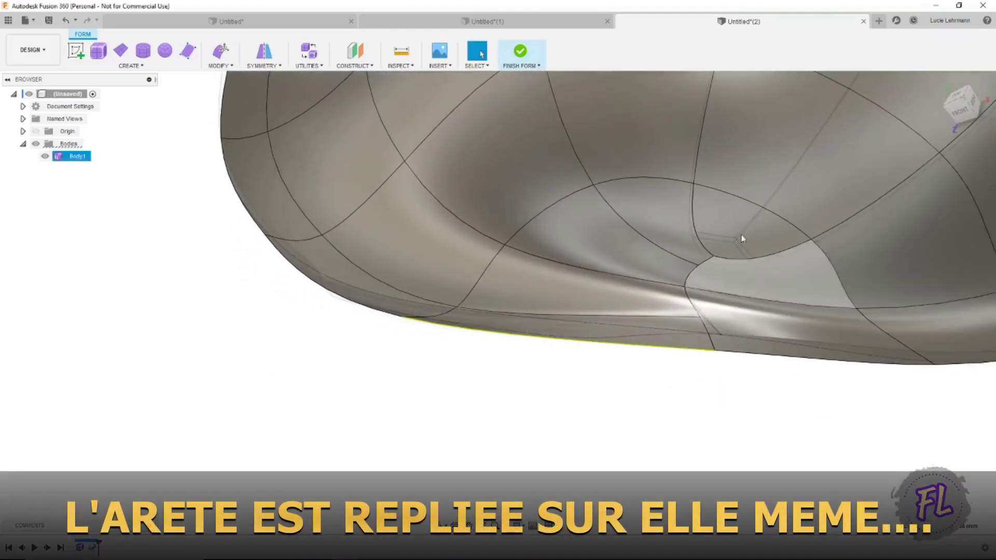
pyautogui.click(520, 52)
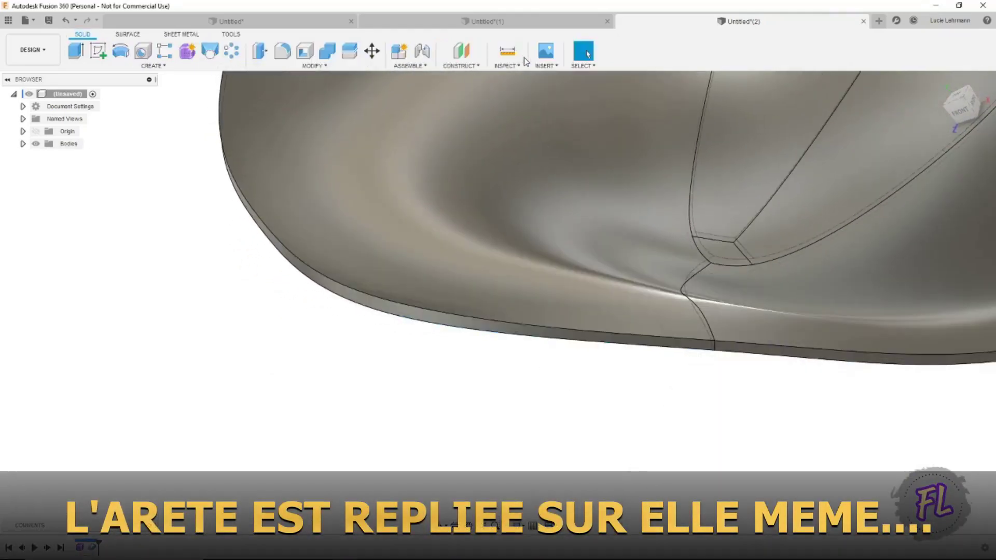
# Create a circular pipe with a 5 mm section along the brim's edge, joined to the body
pyautogui.scroll(-5, 605, 231)
pyautogui.keyDown('shift'); pyautogui.moveTo(649, 362); pyautogui.dragTo(621, 333, button='middle'); pyautogui.keyUp('shift')
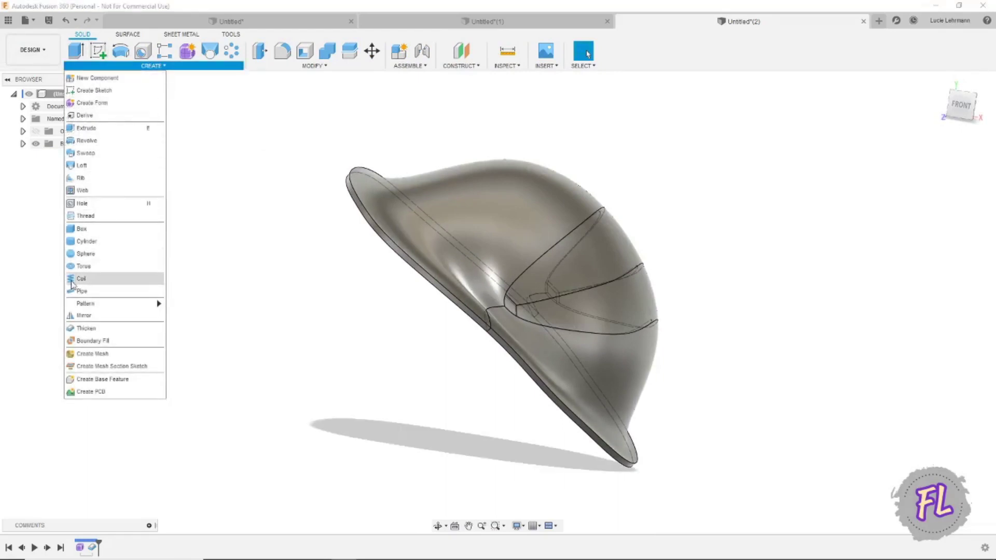
pyautogui.click(74, 290)
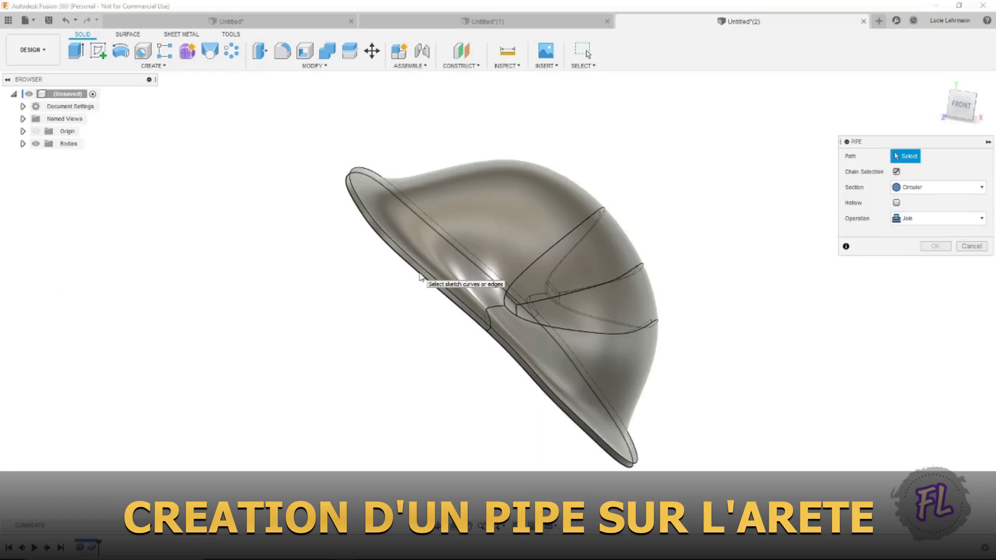
pyautogui.click(420, 277)
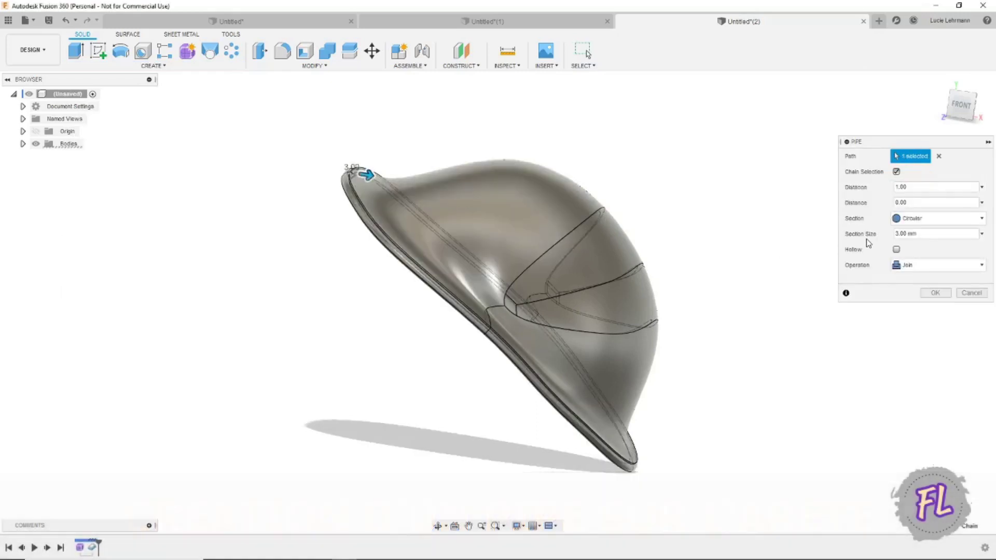
pyautogui.click(897, 234)
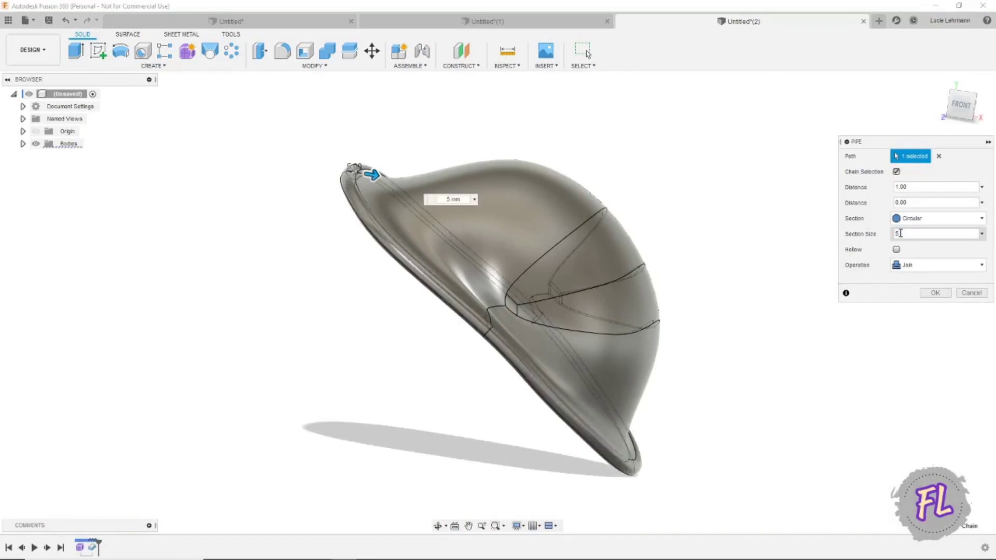
pyautogui.write('5')
pyautogui.keyDown('shift'); pyautogui.moveTo(453, 313); pyautogui.dragTo(415, 312, button='middle'); pyautogui.keyUp('shift')
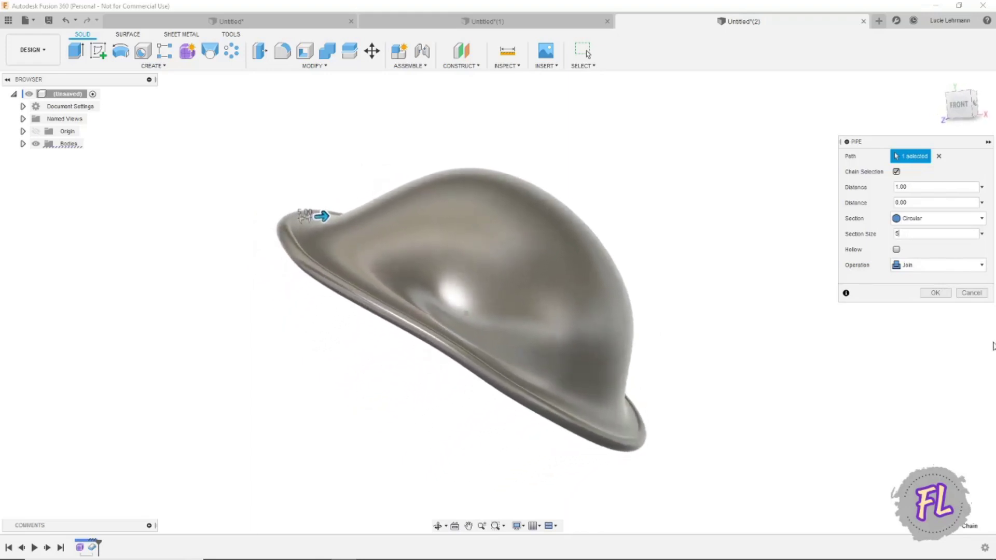
pyautogui.click(936, 293)
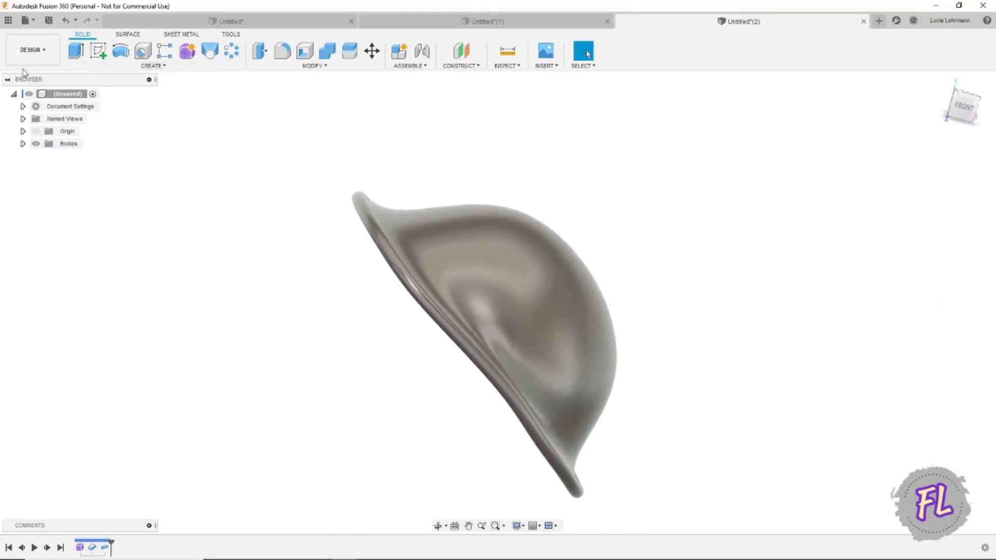
# Switch to the Render workspace and apply the Silver - Polished appearance to the whole body
pyautogui.press('Escape')
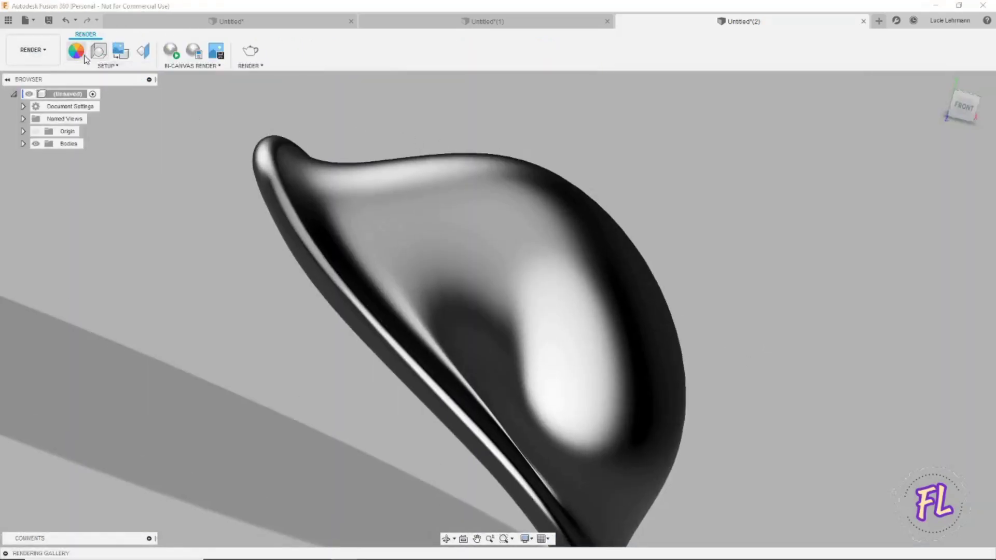
pyautogui.click(77, 53)
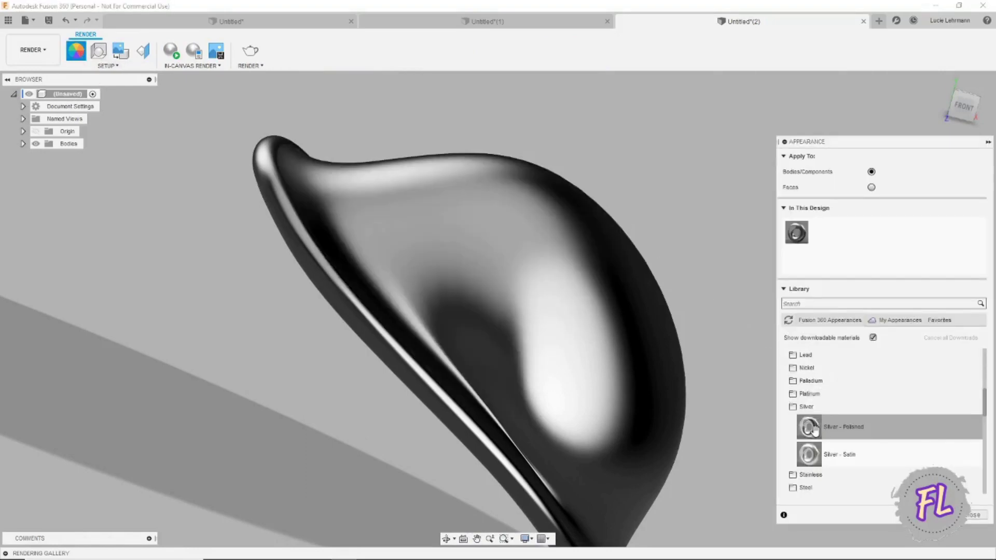
pyautogui.moveTo(699, 388); pyautogui.dragTo(675, 387)
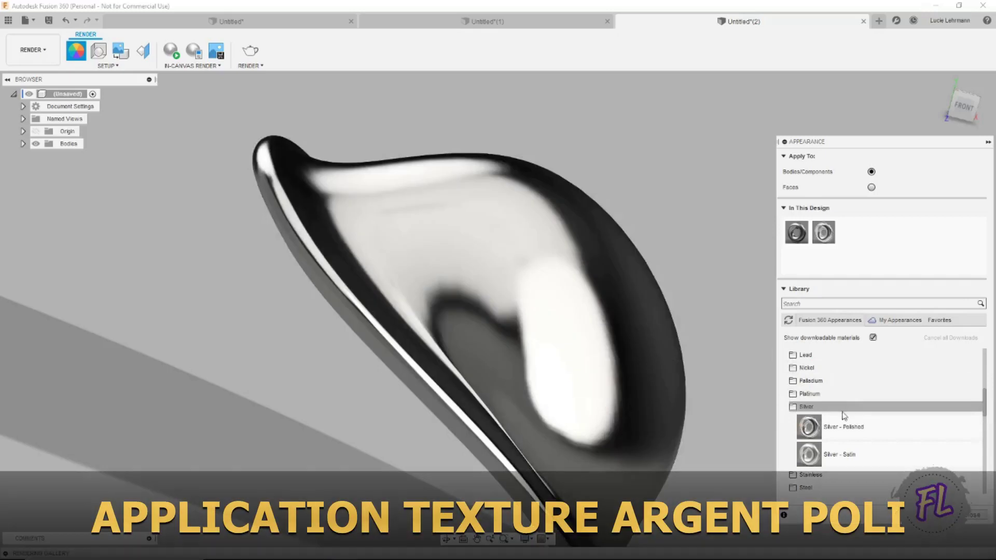
pyautogui.scroll(-3, 754, 379)
pyautogui.keyDown('shift'); pyautogui.moveTo(753, 367); pyautogui.dragTo(746, 366, button='middle'); pyautogui.keyUp('shift')
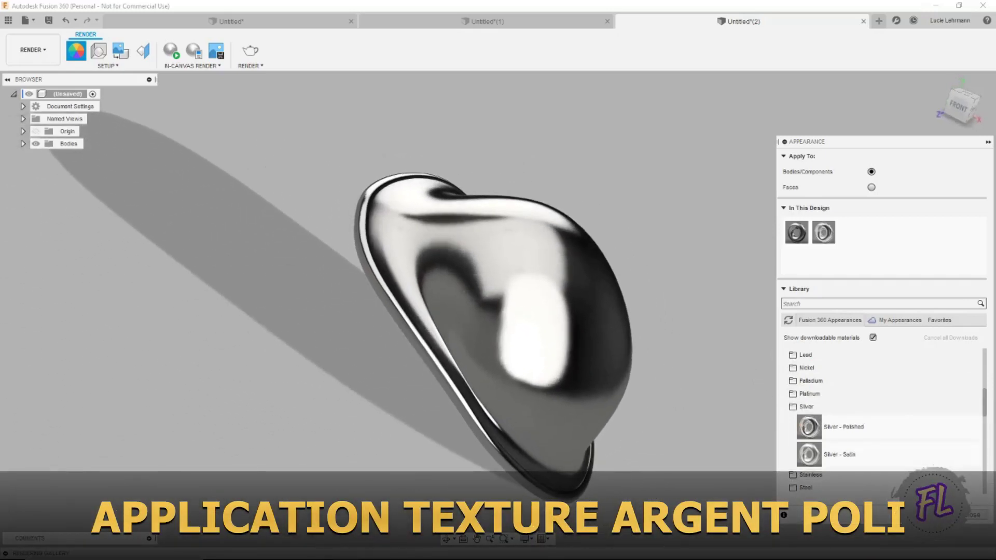
pyautogui.click(976, 516)
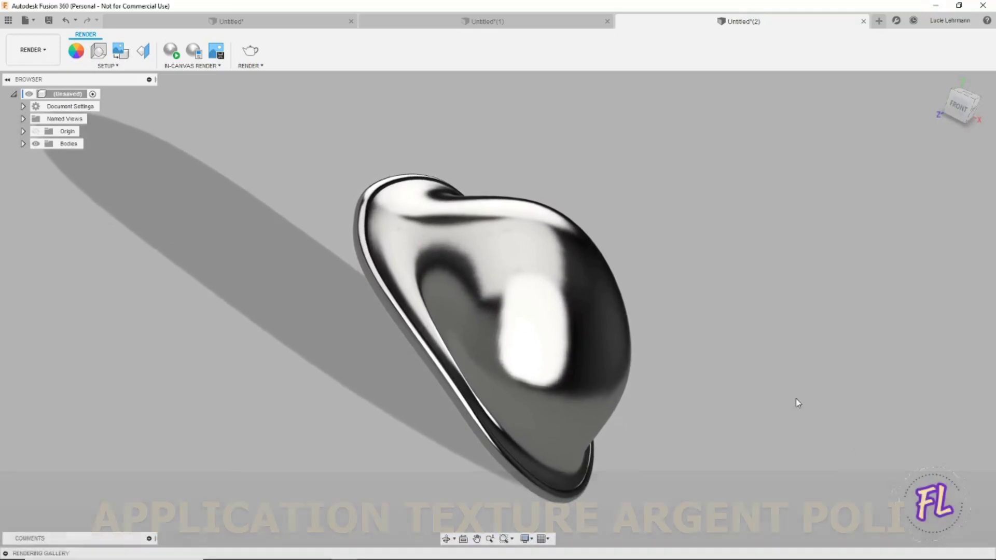